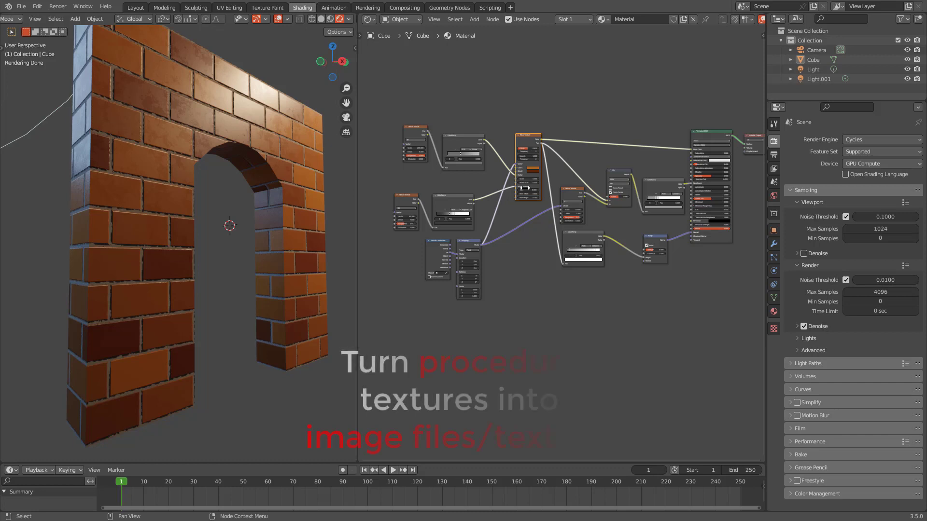
# Step: Move the Brick Texture node slightly left within the brick material's node tree
pyautogui.scroll(1, 546, 181)
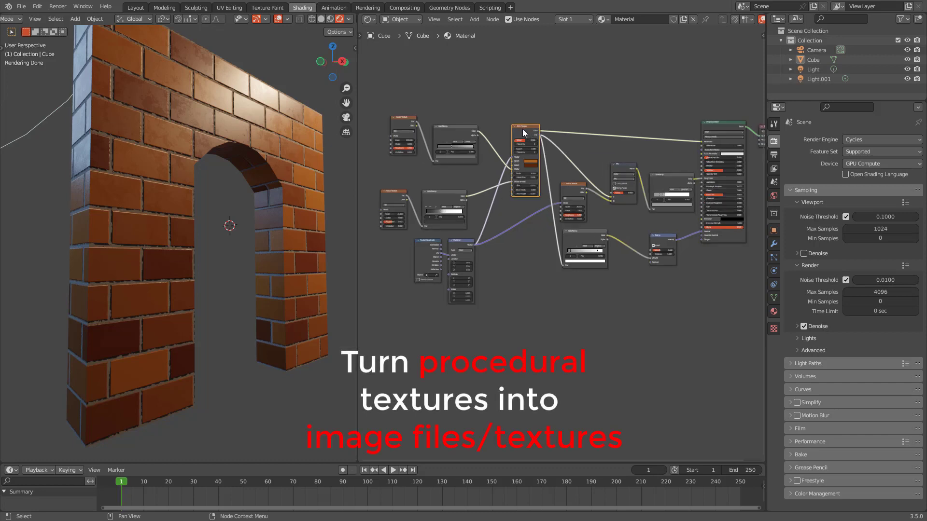
pyautogui.moveTo(522, 129); pyautogui.dragTo(519, 129)
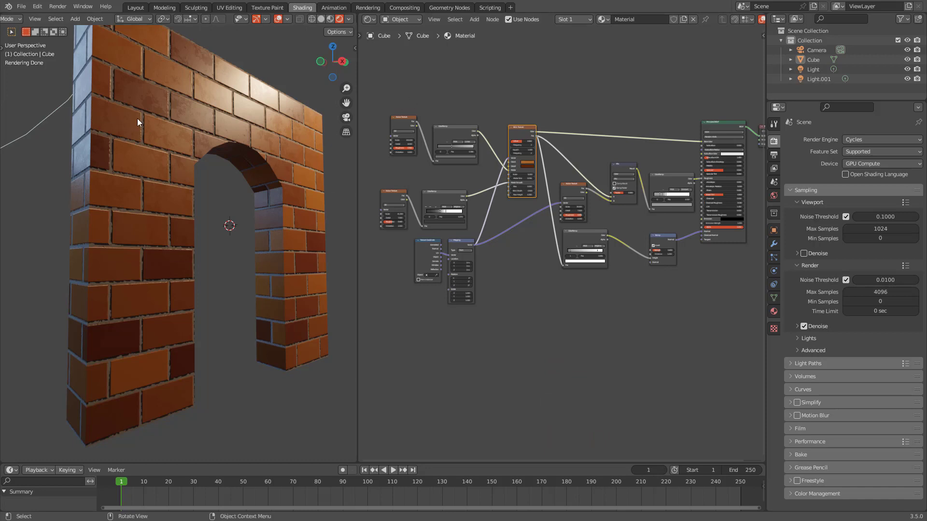
pyautogui.click(397, 116)
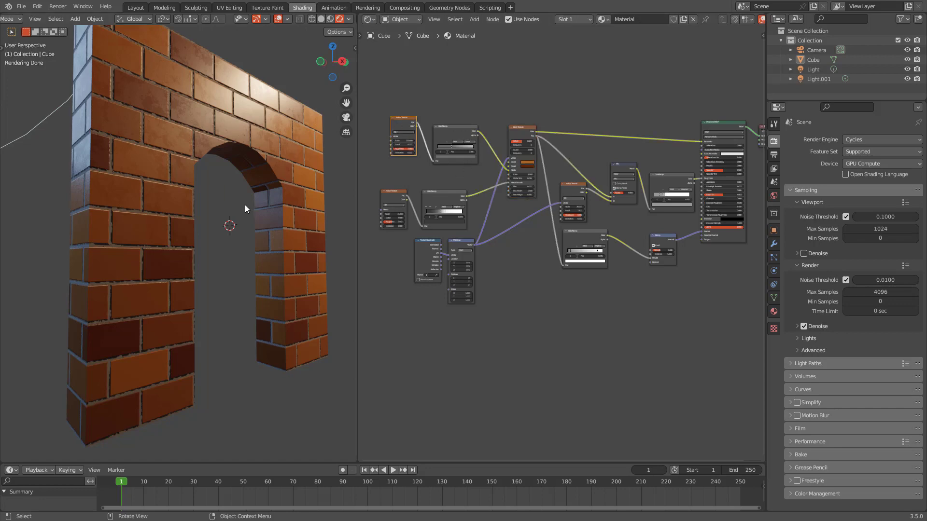
# Step: Examine the brick arch from several angles and distances, checking its viewport shading and the nodes feeding the Principled BSDF
pyautogui.scroll(2, 183, 210)
pyautogui.moveTo(186, 220); pyautogui.dragTo(295, 224, button='middle')
pyautogui.scroll(-4, 295, 224)
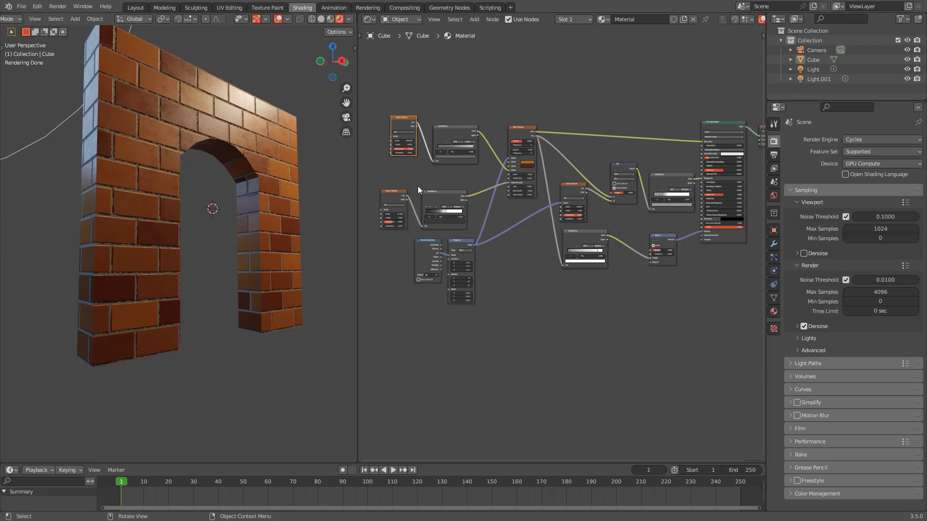
pyautogui.scroll(2, 513, 170)
pyautogui.moveTo(622, 157); pyautogui.dragTo(569, 153, button='middle')
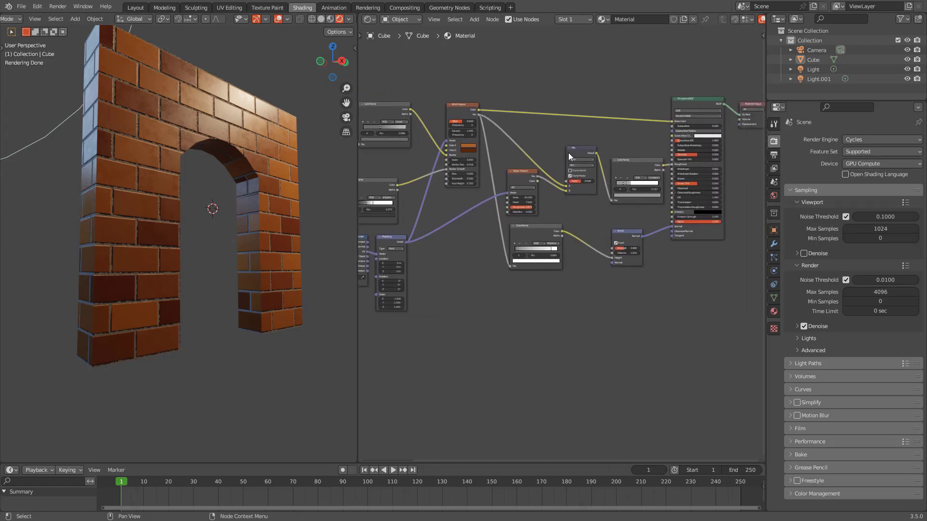
pyautogui.press('z')
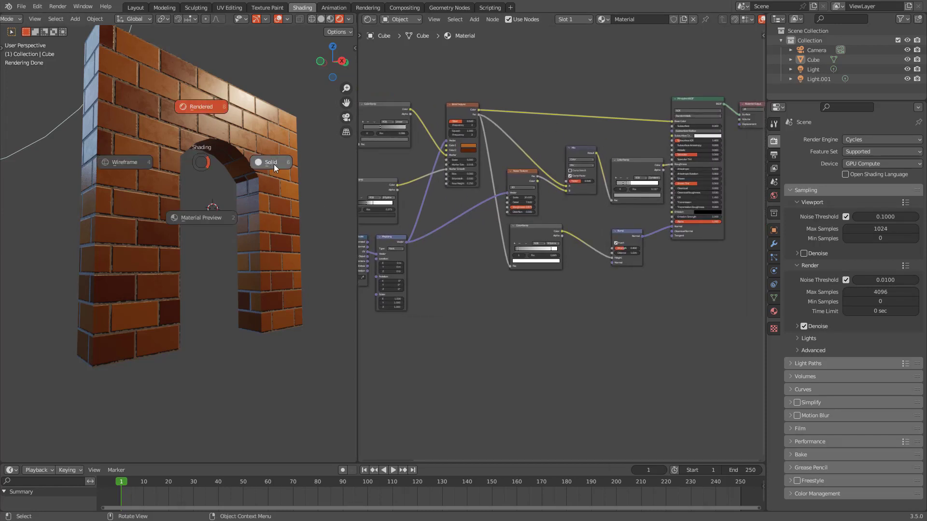
pyautogui.click(246, 169)
pyautogui.press('z')
pyautogui.click(270, 168)
pyautogui.moveTo(209, 152)
pyautogui.mouseDown(button='middle')
pyautogui.moveTo(239, 175)
pyautogui.moveTo(223, 196)
pyautogui.moveTo(242, 170)
pyautogui.moveTo(251, 185)
pyautogui.mouseUp(button='middle')
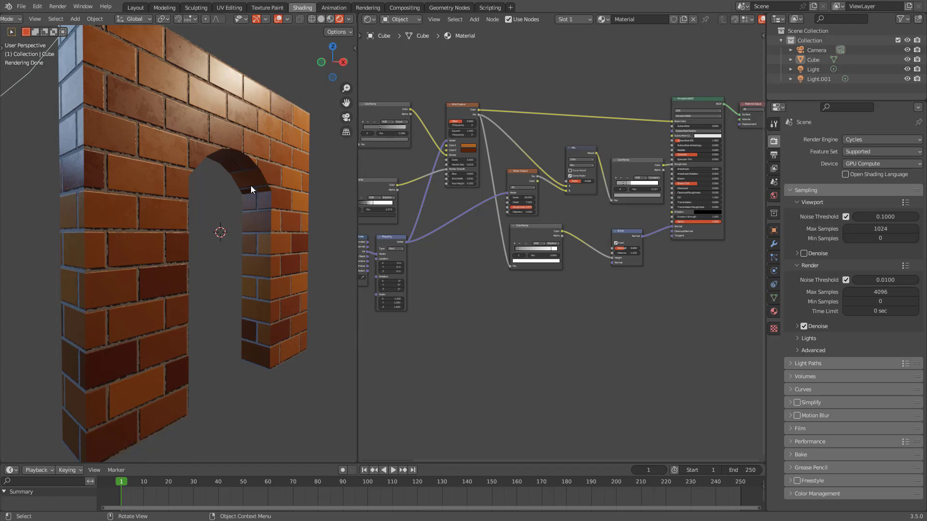
pyautogui.moveTo(251, 186); pyautogui.dragTo(257, 206, button='middle')
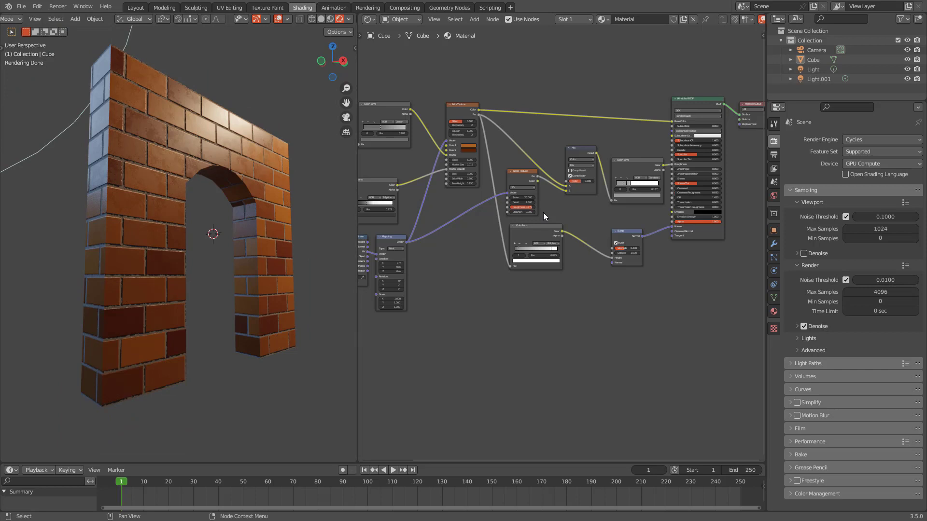
# Step: Select all the procedural nodes that feed the Principled BSDF to review the material setup
pyautogui.scroll(-2, 461, 179)
pyautogui.moveTo(461, 179); pyautogui.dragTo(539, 186, button='middle')
pyautogui.moveTo(399, 90); pyautogui.dragTo(697, 372)
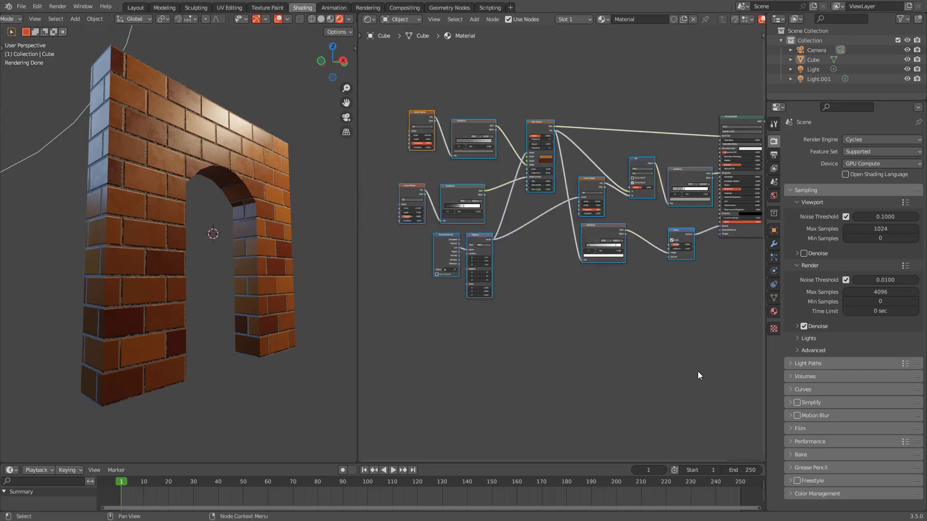
pyautogui.press('KP_Decimal')
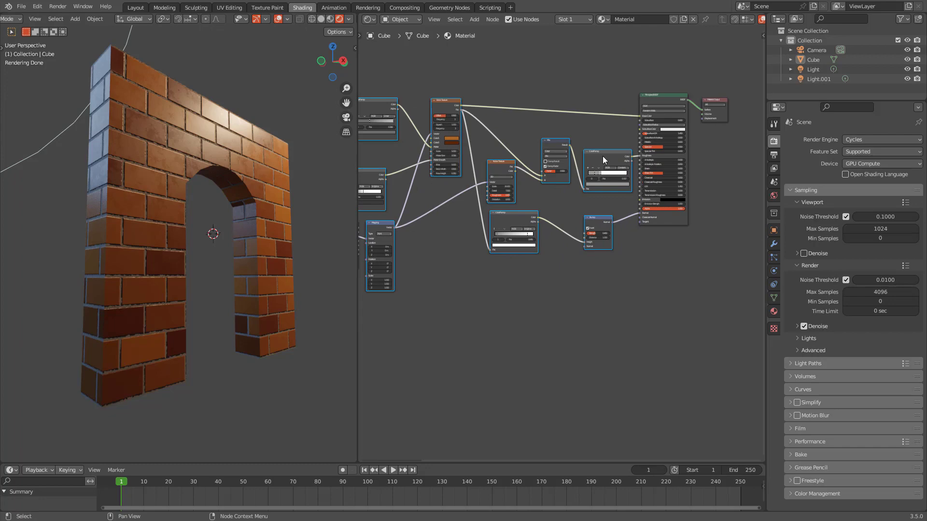
# Step: Move the ColorRamp node that feeds the Roughness input slightly up, level with the Mix node
pyautogui.click(602, 156)
pyautogui.moveTo(607, 157); pyautogui.dragTo(603, 145)
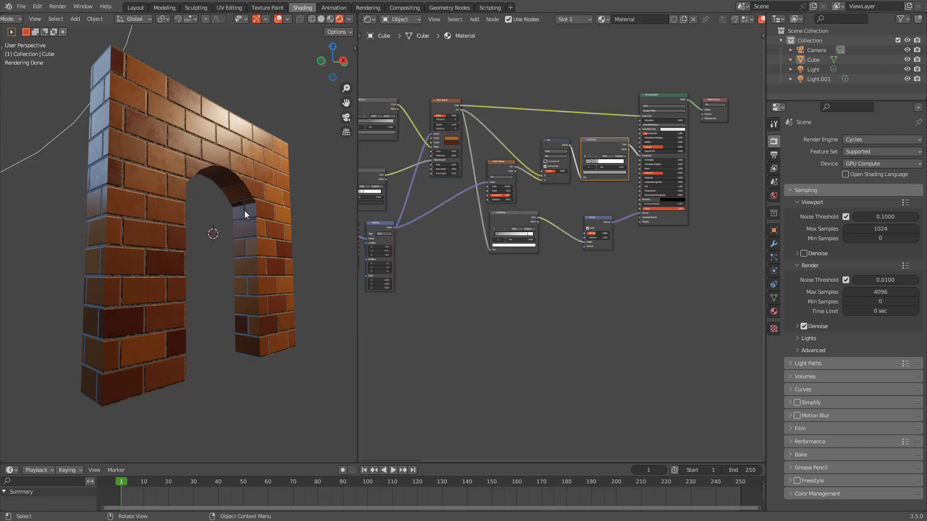
pyautogui.scroll(3, 245, 210)
pyautogui.keyDown('shift'); pyautogui.moveTo(247, 216); pyautogui.dragTo(247, 204, button='middle'); pyautogui.keyUp('shift')
pyautogui.scroll(-3, 254, 193)
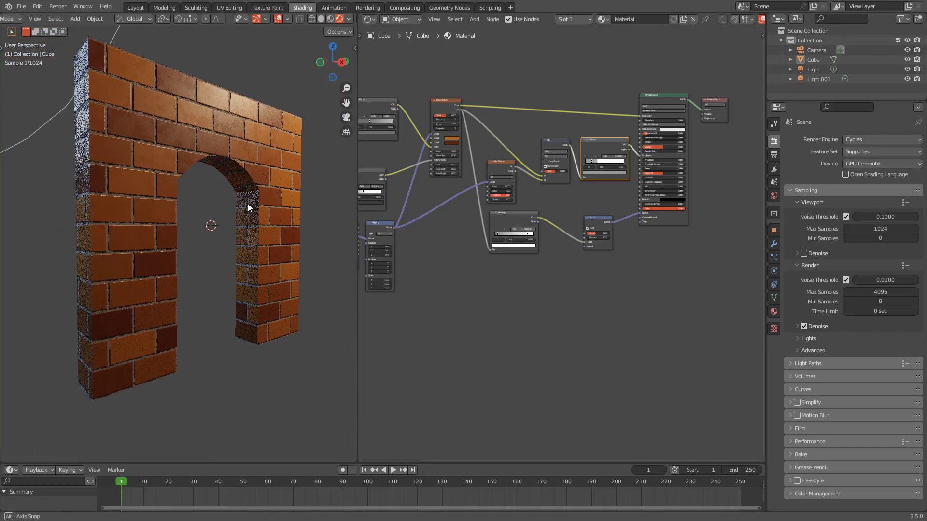
pyautogui.moveTo(610, 145); pyautogui.dragTo(608, 145)
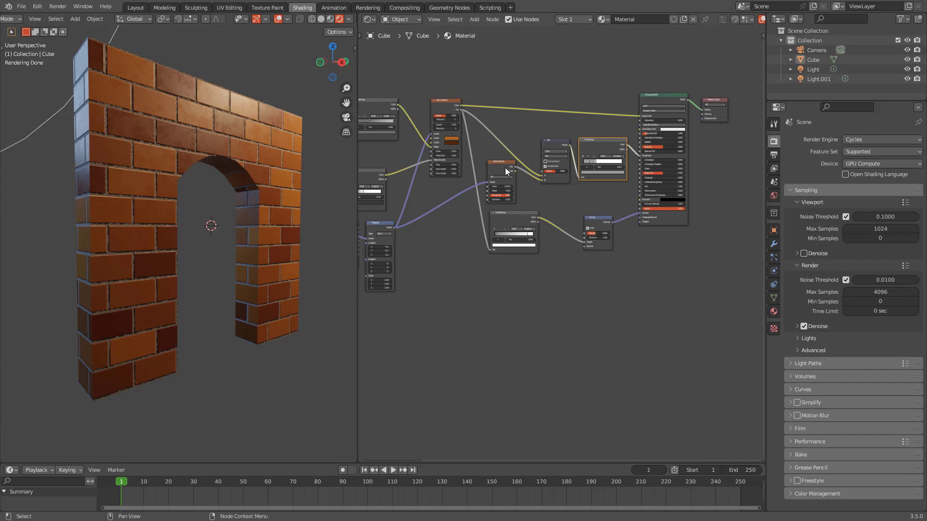
# Step: Examine the brick arch from a lower angle and the whole node tree through to the Material Output
pyautogui.scroll(-3, 514, 193)
pyautogui.scroll(3, 529, 202)
pyautogui.scroll(-4, 533, 208)
pyautogui.moveTo(221, 207); pyautogui.dragTo(235, 181, button='middle')
pyautogui.scroll(1, 232, 196)
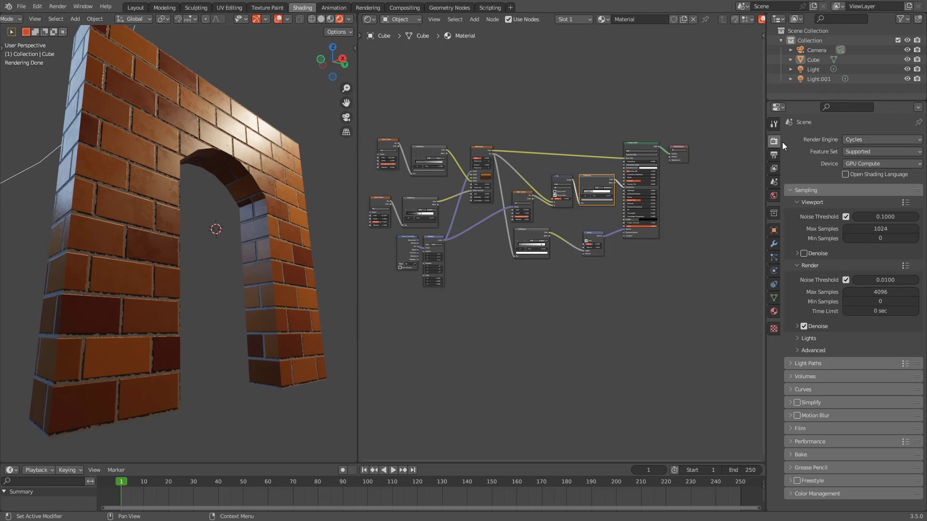
pyautogui.scroll(3, 623, 279)
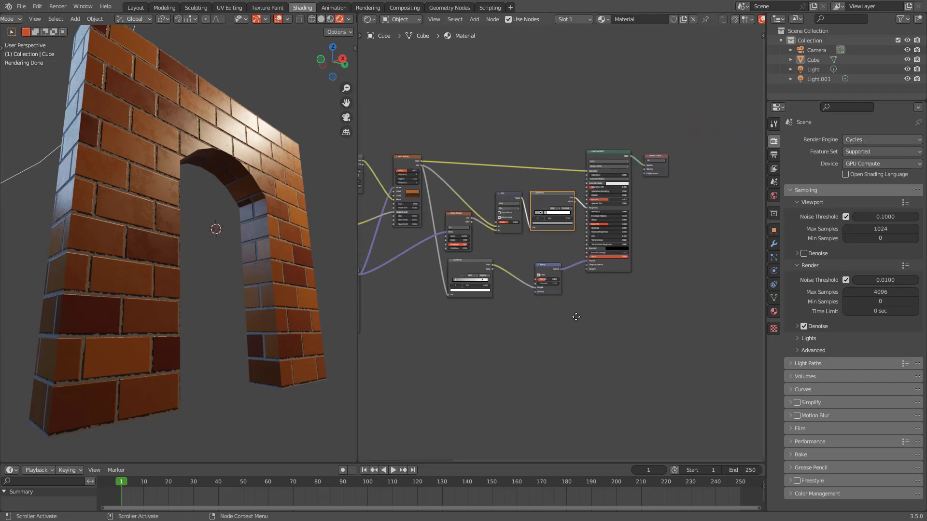
pyautogui.moveTo(604, 292); pyautogui.dragTo(594, 378, button='middle')
pyautogui.scroll(2, 545, 160)
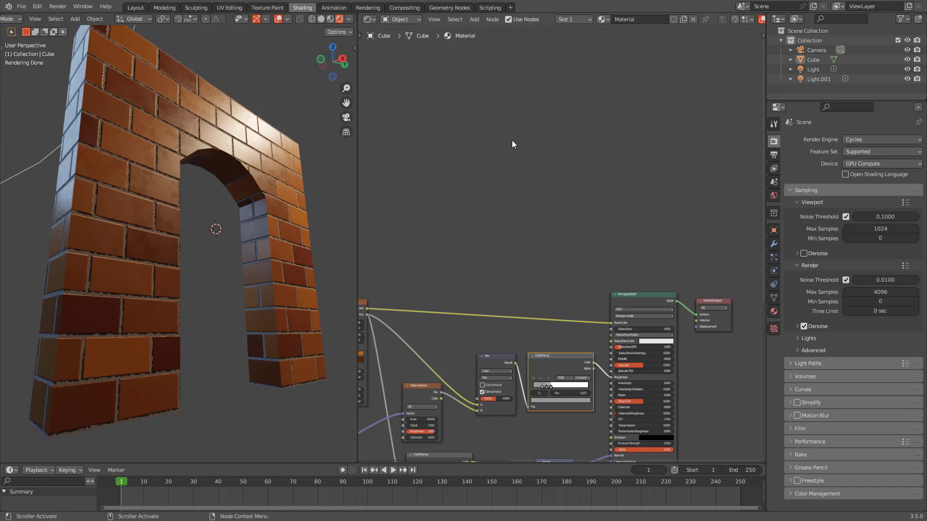
pyautogui.hotkey('shift', 'a')
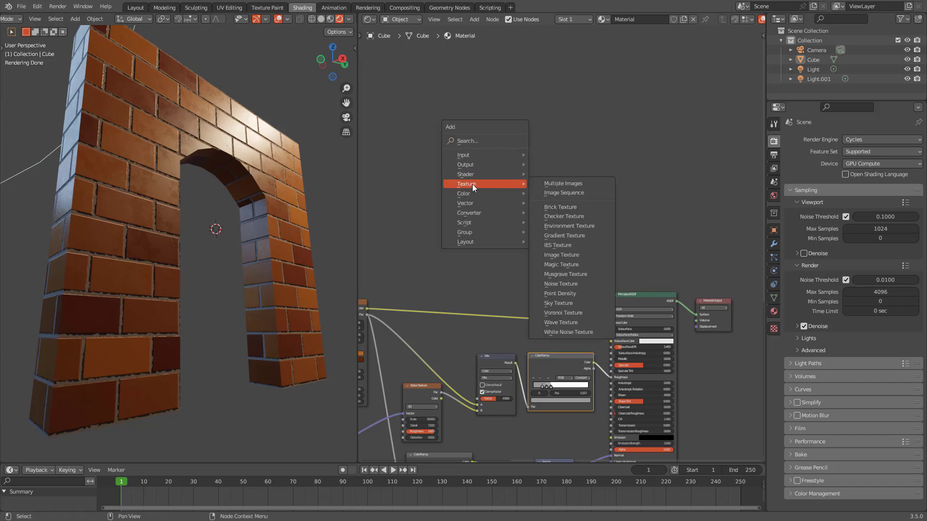
pyautogui.scroll(-1, 616, 191)
pyautogui.keyDown('shift'); pyautogui.scroll(-4, 616, 188); pyautogui.keyUp('shift')
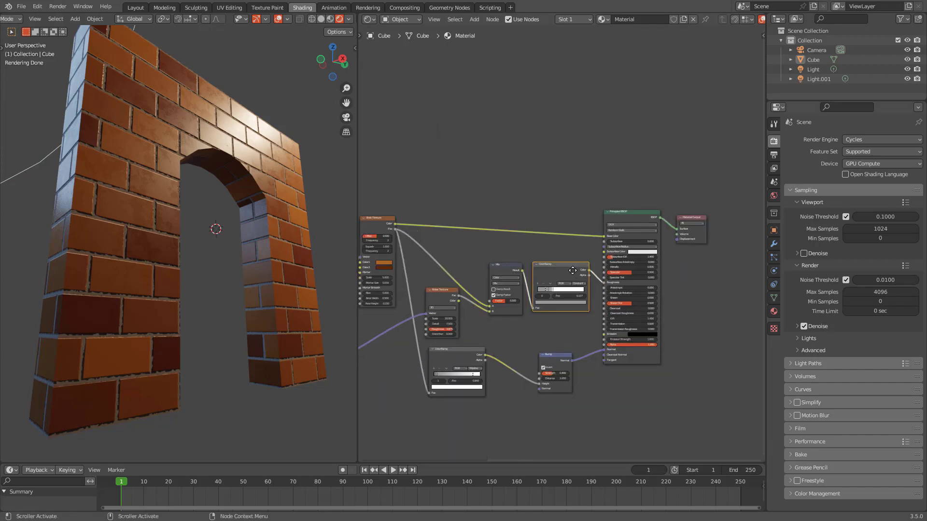
# Step: Add an Image Texture node in the empty space above the Principled BSDF node
pyautogui.moveTo(572, 270); pyautogui.dragTo(572, 274)
pyautogui.scroll(3, 623, 265)
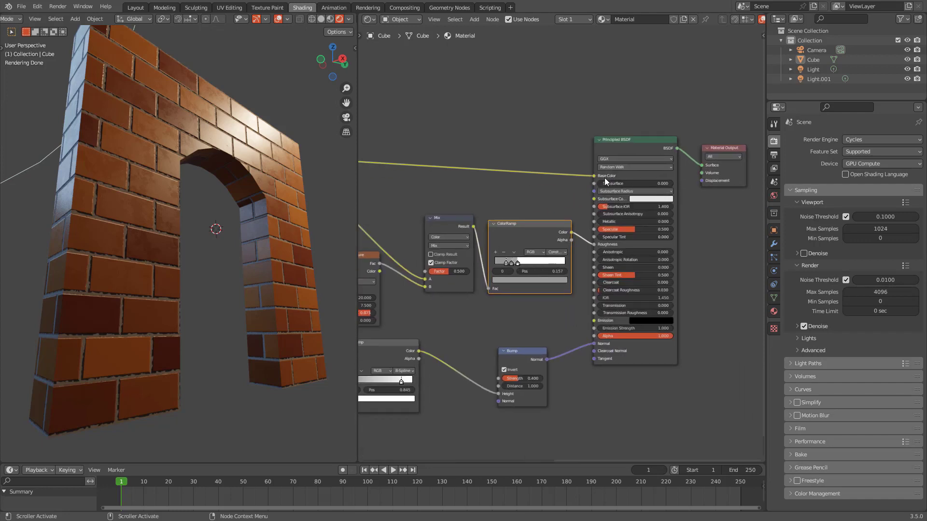
pyautogui.moveTo(582, 121); pyautogui.dragTo(585, 164, button='middle')
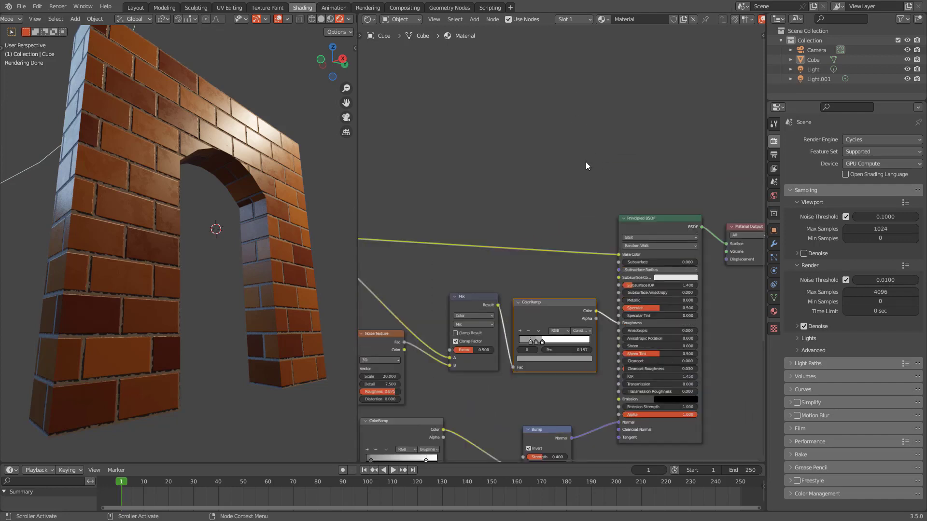
pyautogui.hotkey('shift', 'a')
pyautogui.moveTo(474, 100)
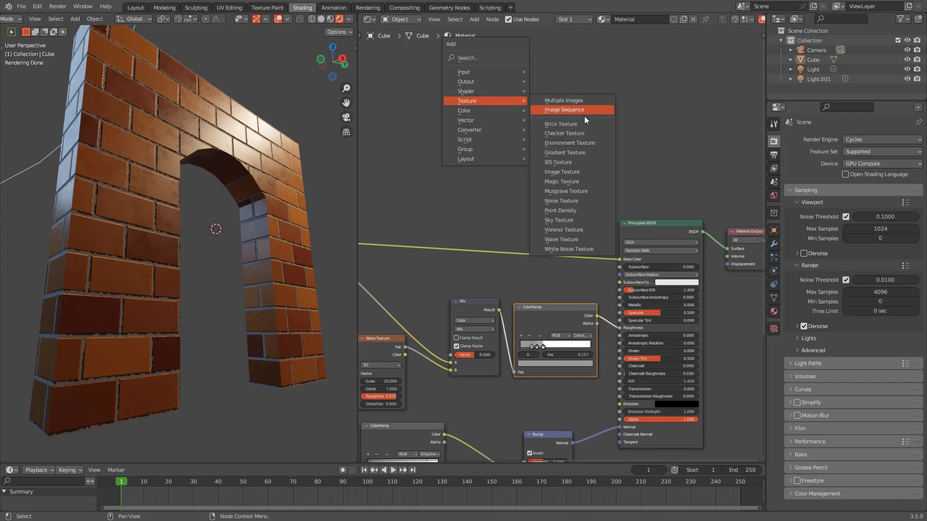
pyautogui.click(568, 170)
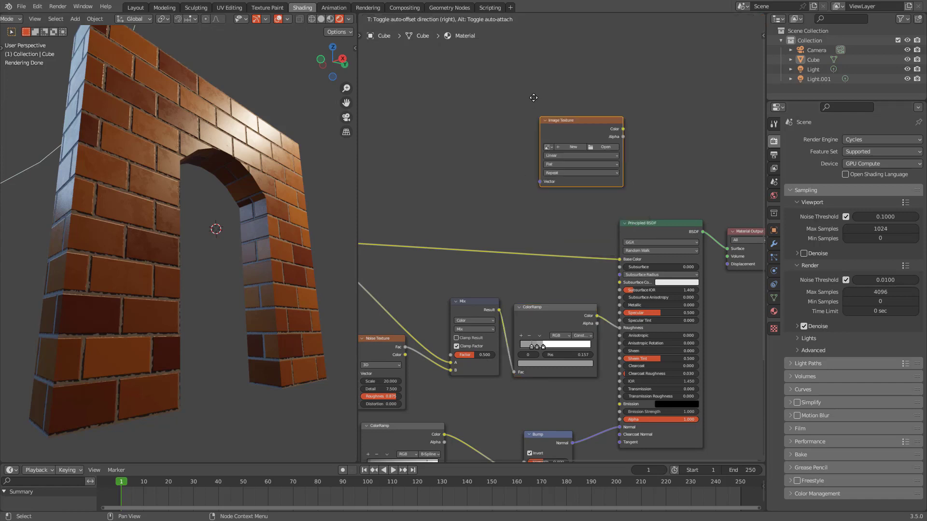
pyautogui.click(529, 99)
# Step: Create a blank 2048 x 2048 px image named Brick_Color without alpha in the new Image Texture node
pyautogui.click(546, 103)
pyautogui.click(562, 119)
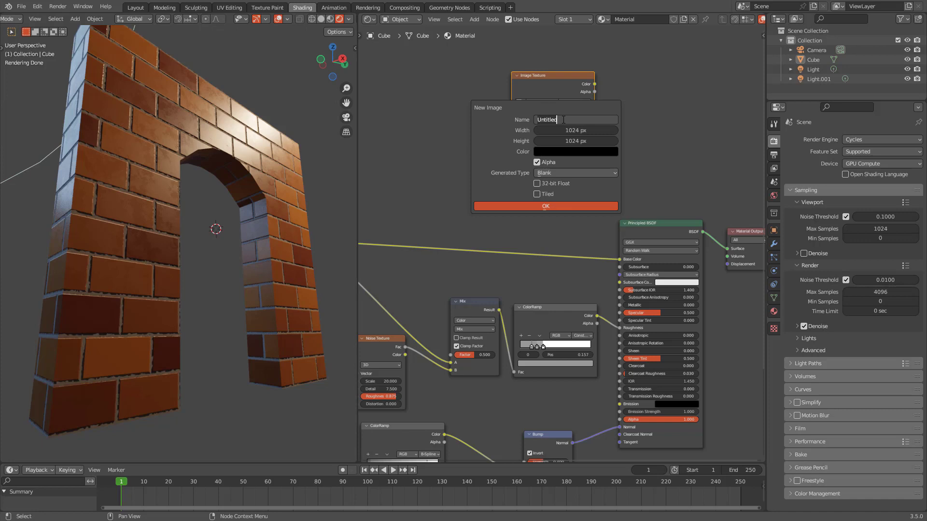
pyautogui.write('Brick_Color')
pyautogui.click(572, 131)
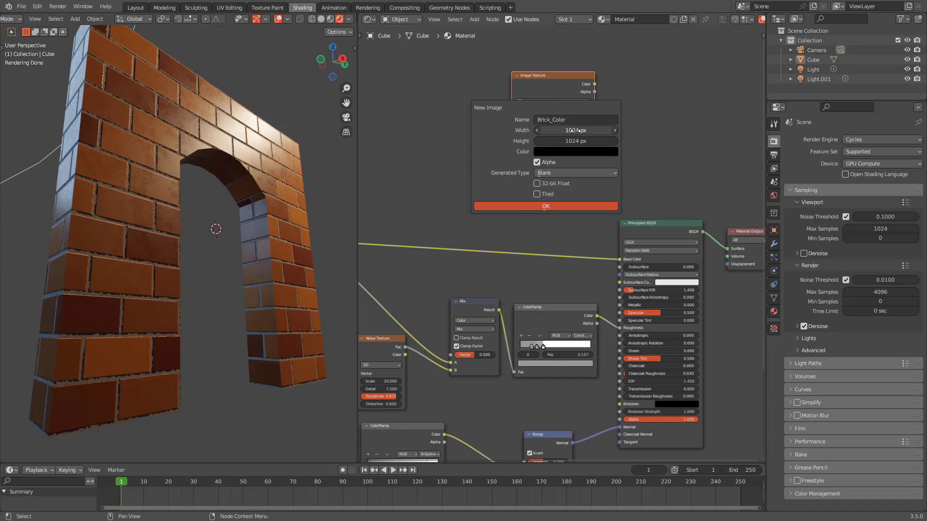
pyautogui.moveTo(574, 130); pyautogui.dragTo(575, 142)
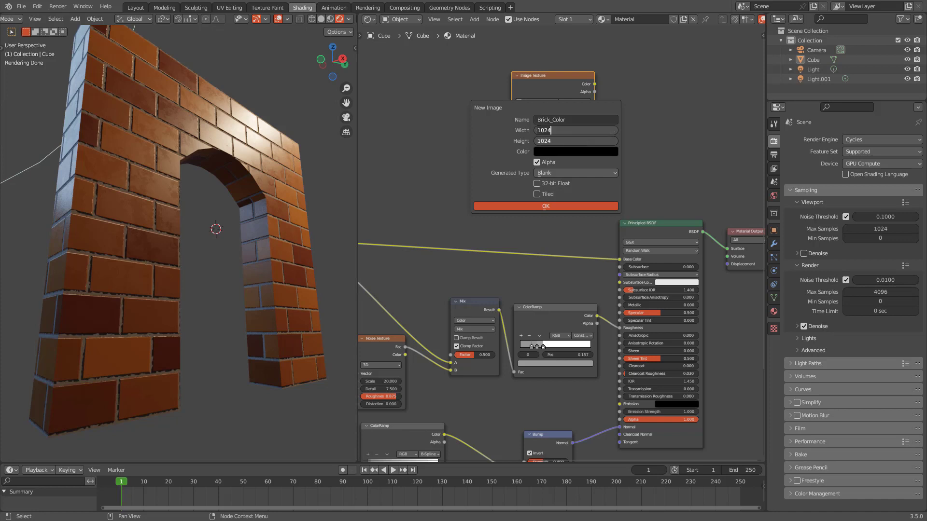
pyautogui.write('2048')
pyautogui.press('Return')
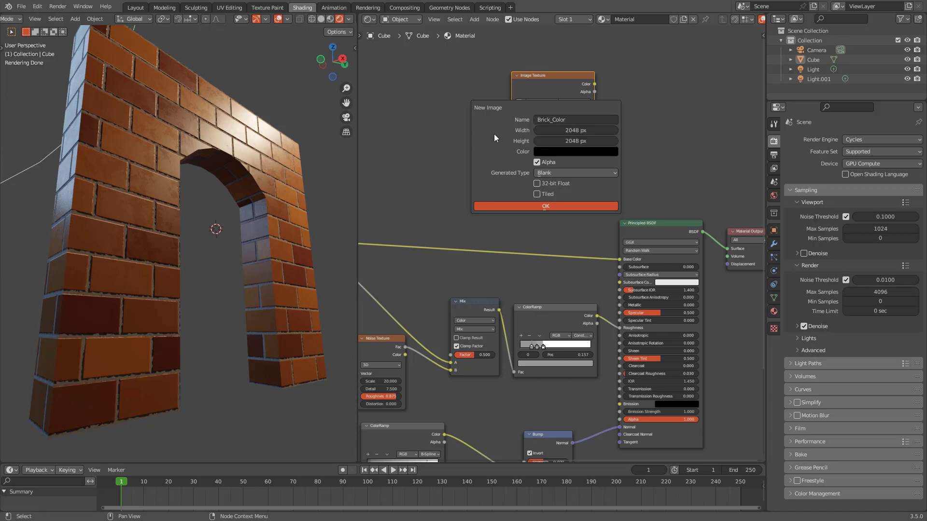
pyautogui.click(542, 205)
# Step: Reposition the Brick_Color node and add a second Image Texture node directly beneath it
pyautogui.moveTo(549, 126); pyautogui.dragTo(520, 143)
pyautogui.scroll(-2, 523, 159)
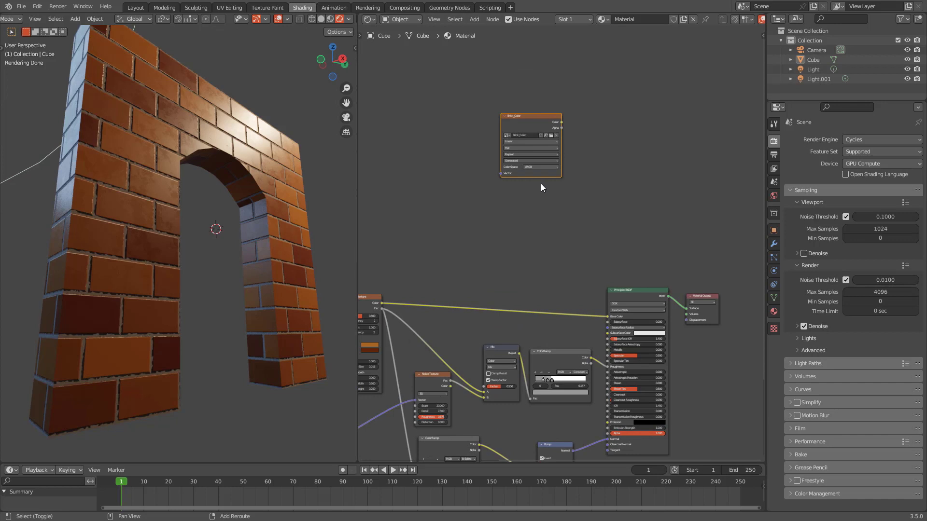
pyautogui.hotkey('shift', 'a')
pyautogui.click(590, 255)
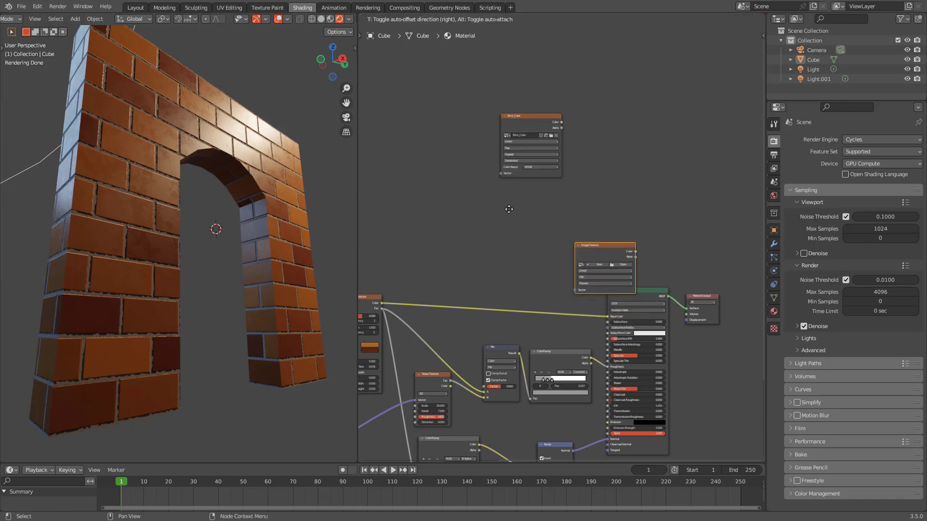
pyautogui.click(482, 186)
# Step: Create a blank 2048 x 2048 px image named Brick_Roughness without alpha in the second Image Texture node
pyautogui.scroll(2, 481, 186)
pyautogui.click(502, 185)
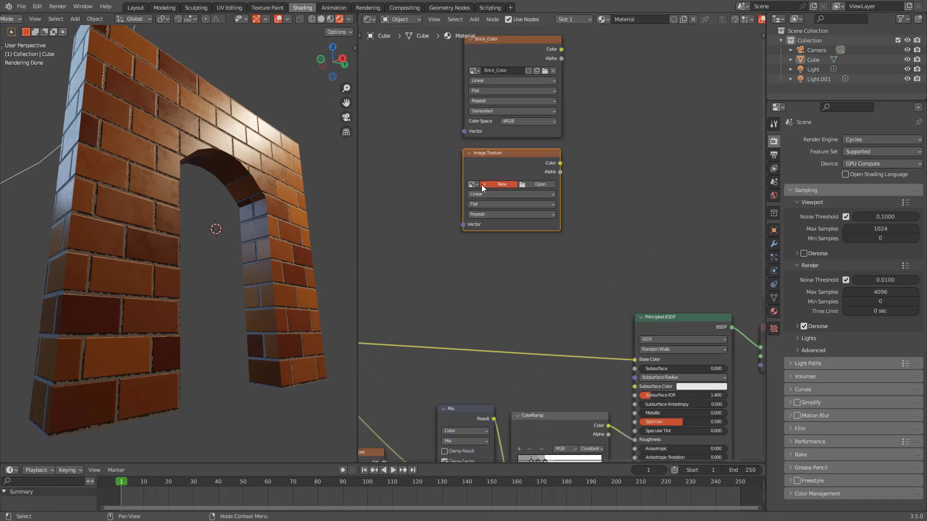
pyautogui.click(499, 201)
pyautogui.write('Bric')
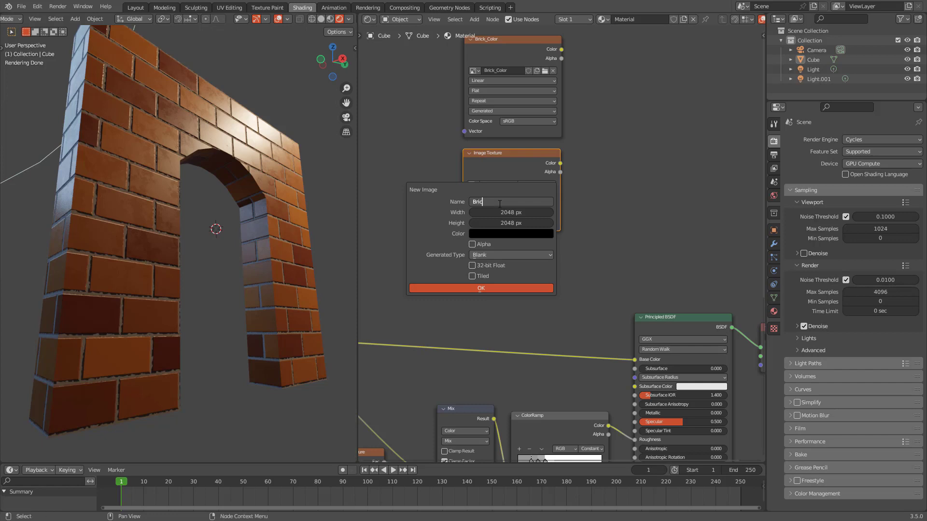
pyautogui.write('k_Roughness')
pyautogui.press('Return')
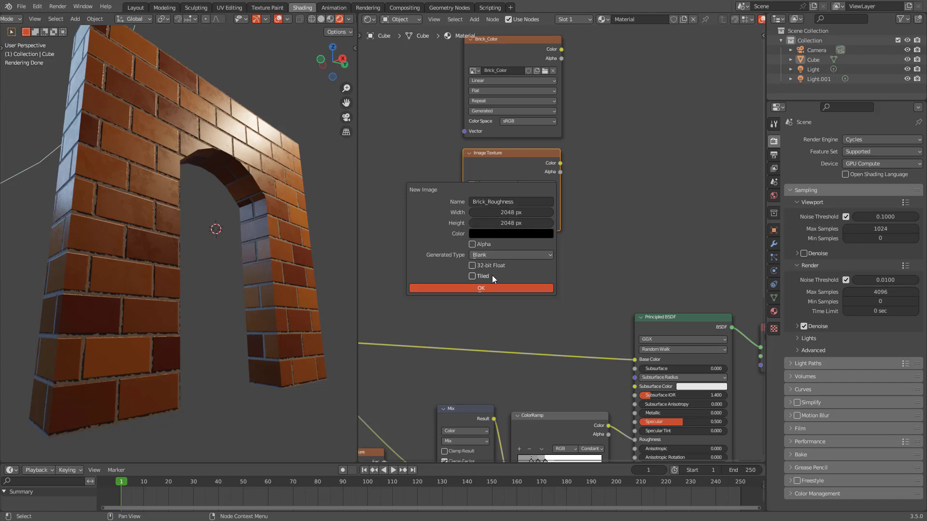
pyautogui.click(485, 288)
# Step: Adjust the Brick_Color node's position above Brick_Roughness and add a third Image Texture node beneath both
pyautogui.moveTo(529, 166); pyautogui.dragTo(517, 126)
pyautogui.scroll(-2, 560, 231)
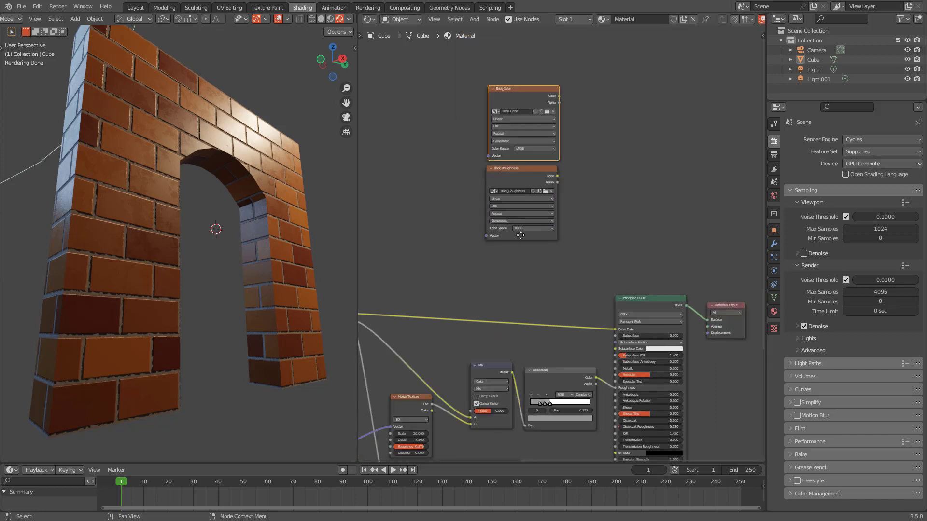
pyautogui.moveTo(567, 267); pyautogui.dragTo(567, 222, button='middle')
pyautogui.hotkey('shift', 'a')
pyautogui.moveTo(566, 222)
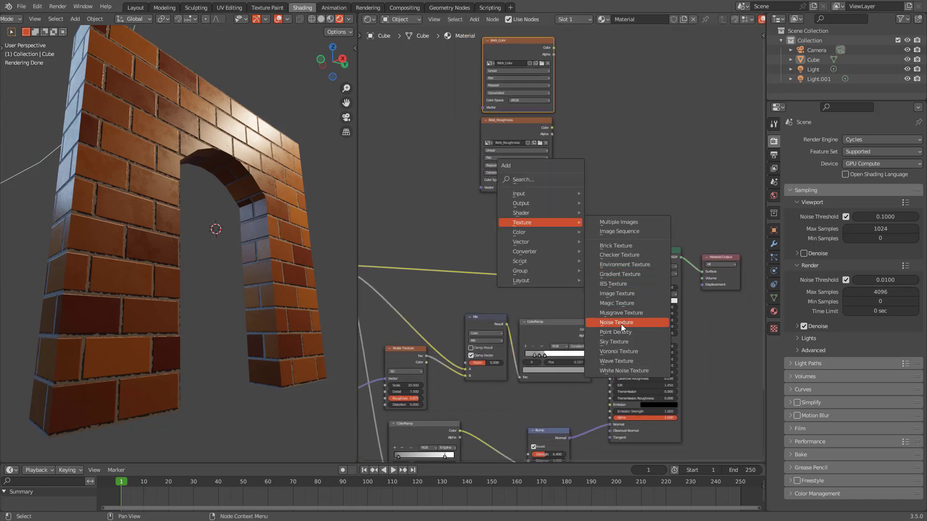
pyautogui.click(623, 294)
pyautogui.click(474, 201)
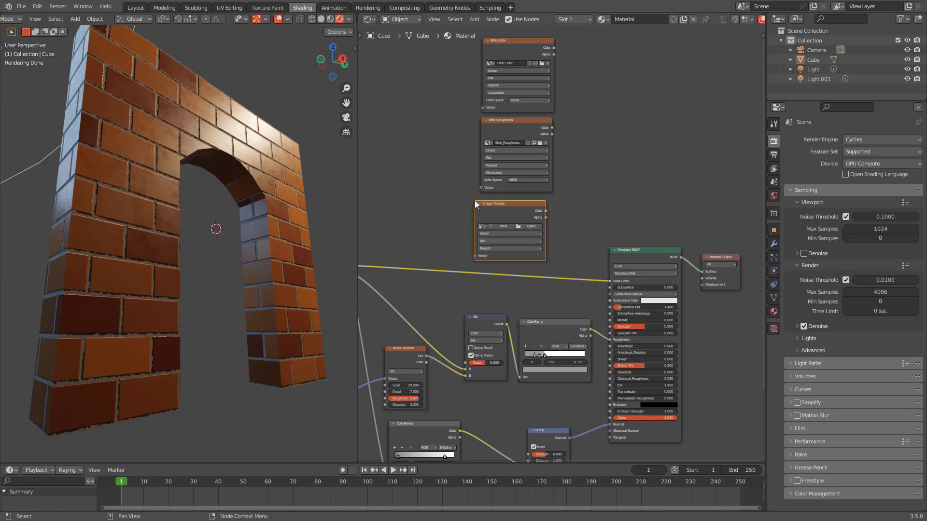
# Step: Create a blank 2048 x 2048 px image named Brick_Bump without alpha in the third Image Texture node
pyautogui.scroll(3, 565, 242)
pyautogui.click(473, 213)
pyautogui.click(470, 227)
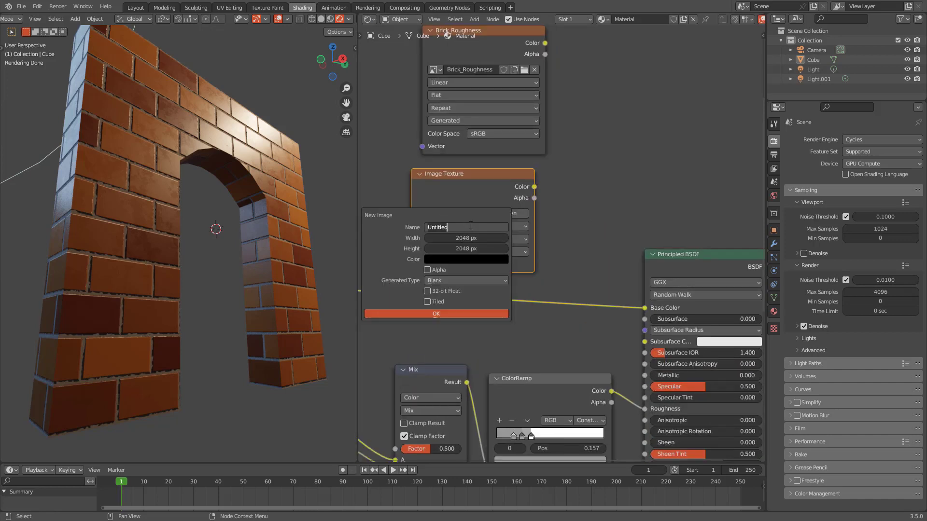
pyautogui.write('Brick_Bump')
pyautogui.press('Return')
pyautogui.click(436, 314)
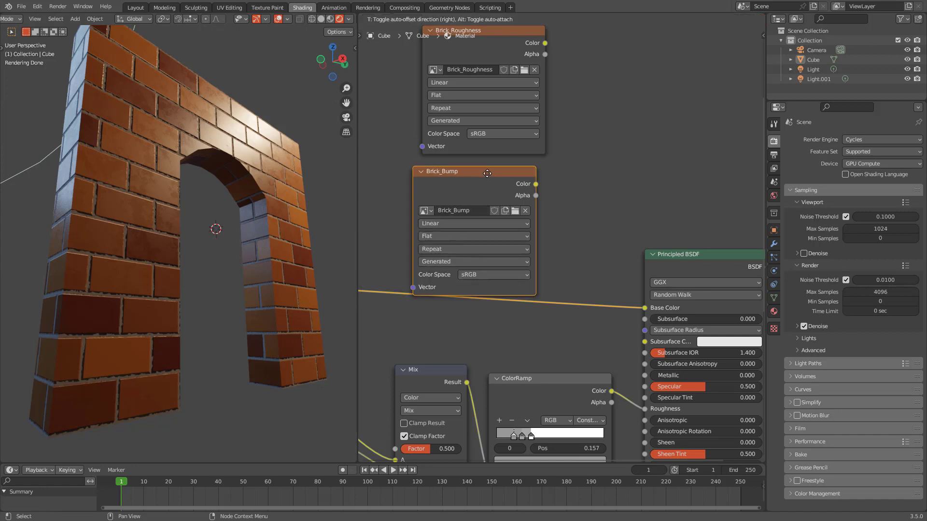
# Step: Align the Brick_Color, Brick_Roughness and Brick_Bump nodes in one evenly spaced column
pyautogui.scroll(-2, 543, 178)
pyautogui.moveTo(544, 179); pyautogui.dragTo(551, 270, button='middle')
pyautogui.moveTo(516, 99); pyautogui.dragTo(507, 87)
pyautogui.moveTo(499, 190); pyautogui.dragTo(493, 177)
pyautogui.moveTo(515, 280); pyautogui.dragTo(514, 271)
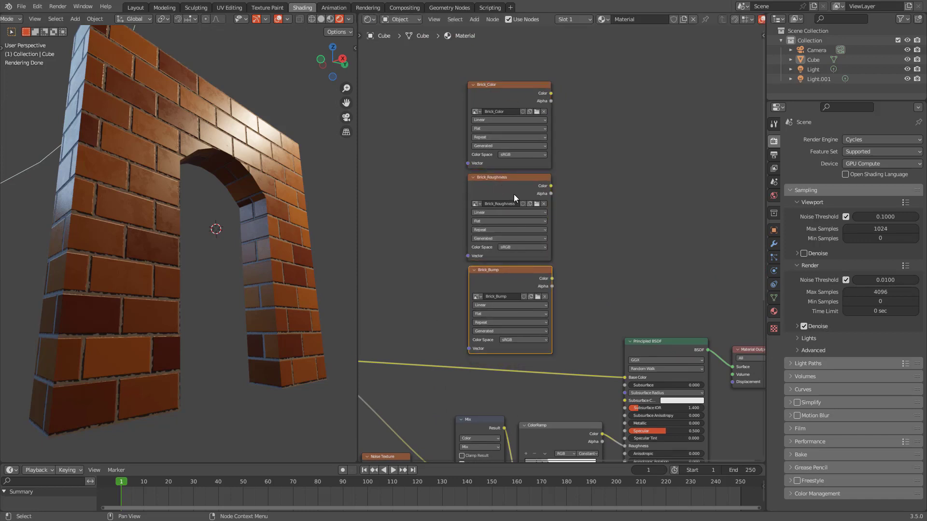
# Step: Examine the node links feeding the Principled BSDF's base color, roughness and normal inputs
pyautogui.scroll(-3, 543, 225)
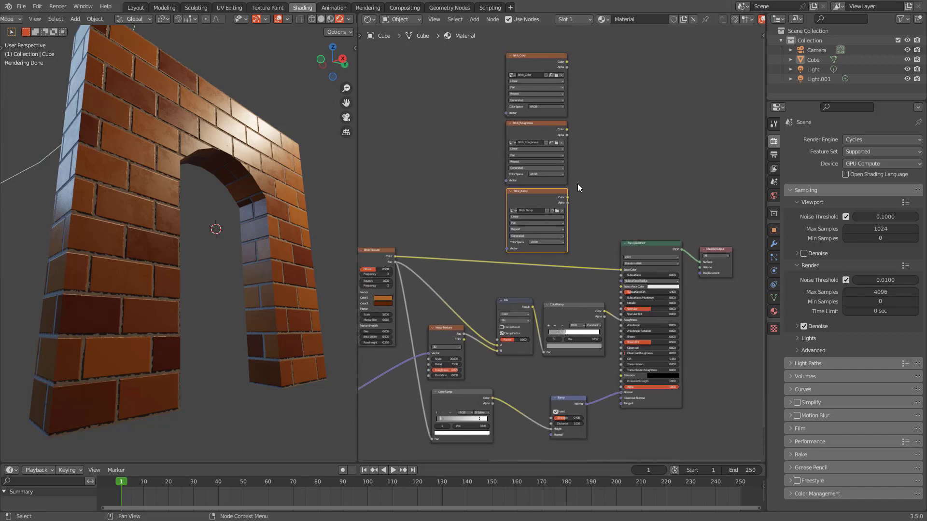
pyautogui.scroll(-2, 577, 184)
pyautogui.moveTo(594, 164); pyautogui.dragTo(587, 123, button='middle')
pyautogui.scroll(2, 568, 169)
pyautogui.scroll(-1, 541, 250)
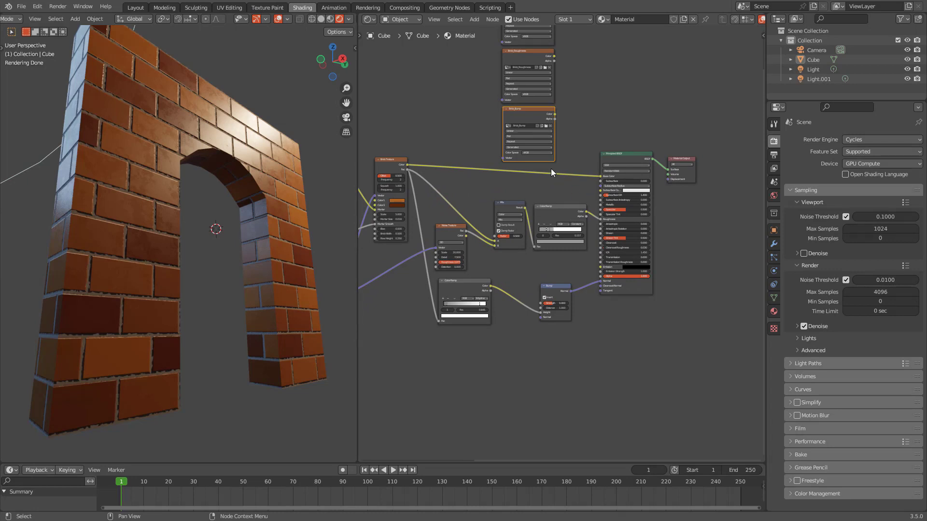
pyautogui.scroll(1, 557, 260)
pyautogui.moveTo(557, 259); pyautogui.dragTo(553, 244, button='middle')
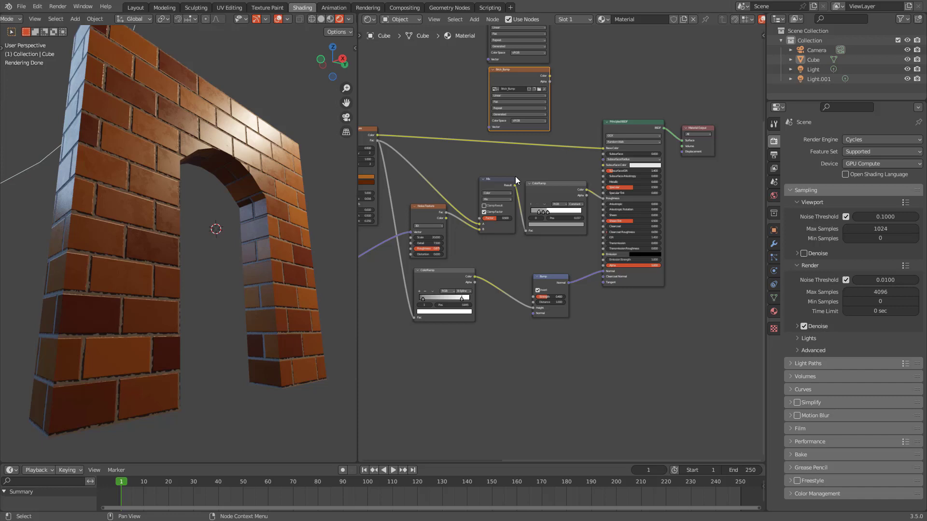
pyautogui.scroll(3, 502, 192)
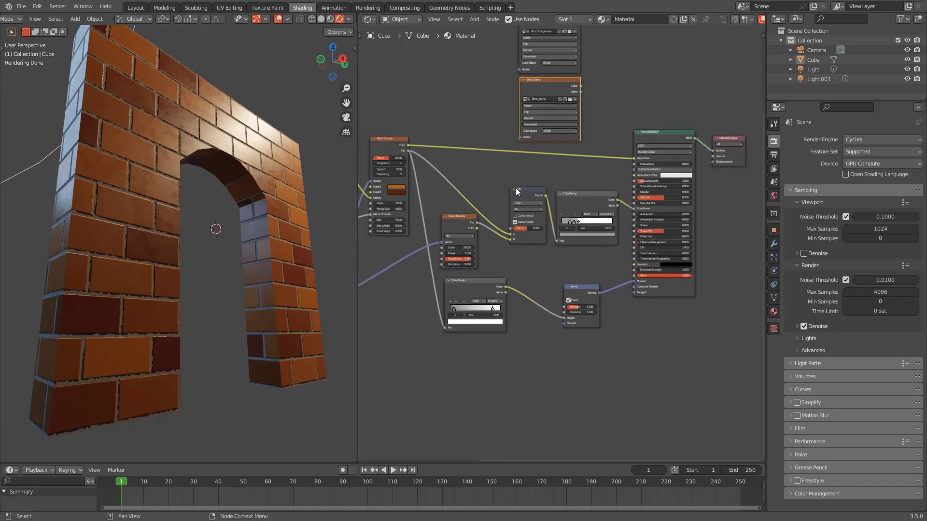
# Step: Add an Emission shader node and insert it on the Brick Texture's color link
pyautogui.hotkey('shift', 'a')
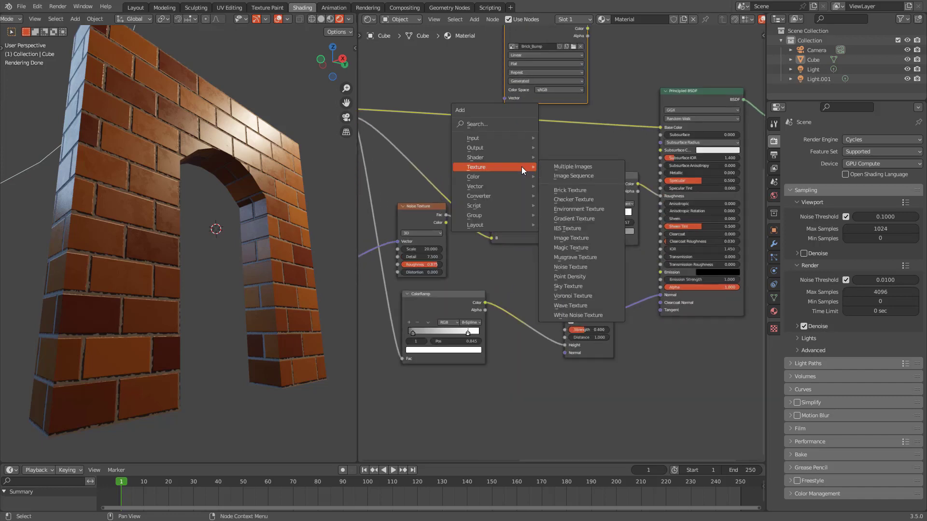
pyautogui.moveTo(479, 155)
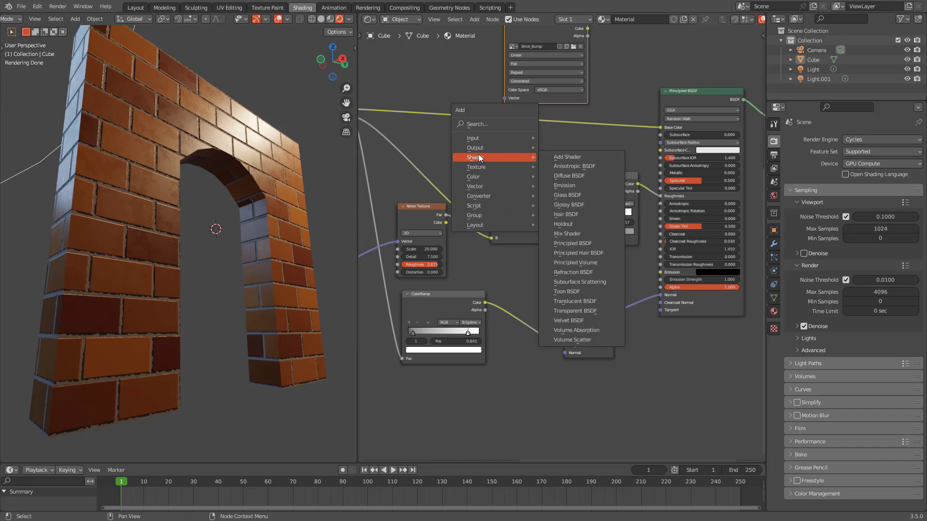
pyautogui.click(572, 189)
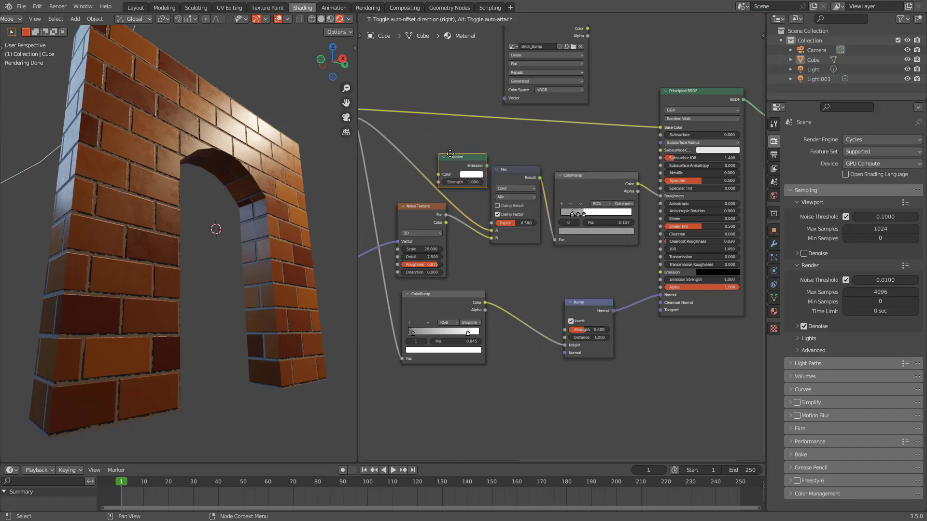
pyautogui.click(528, 110)
# Step: Connect the Emission node to the Material Output's Surface, then move the Principled BSDF and Emission nodes apart
pyautogui.scroll(-2, 629, 140)
pyautogui.moveTo(629, 140); pyautogui.dragTo(597, 207, button='middle')
pyautogui.moveTo(557, 193); pyautogui.dragTo(715, 188)
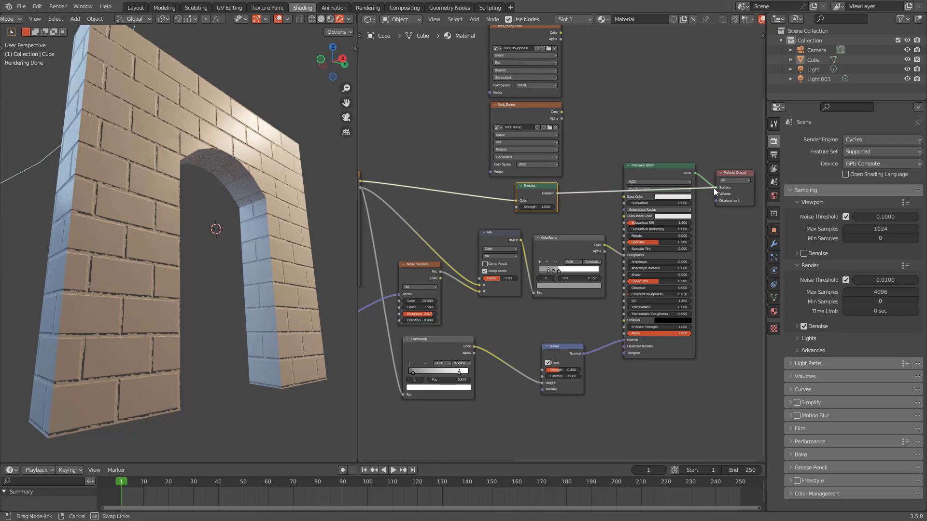
pyautogui.moveTo(658, 165); pyautogui.dragTo(670, 215)
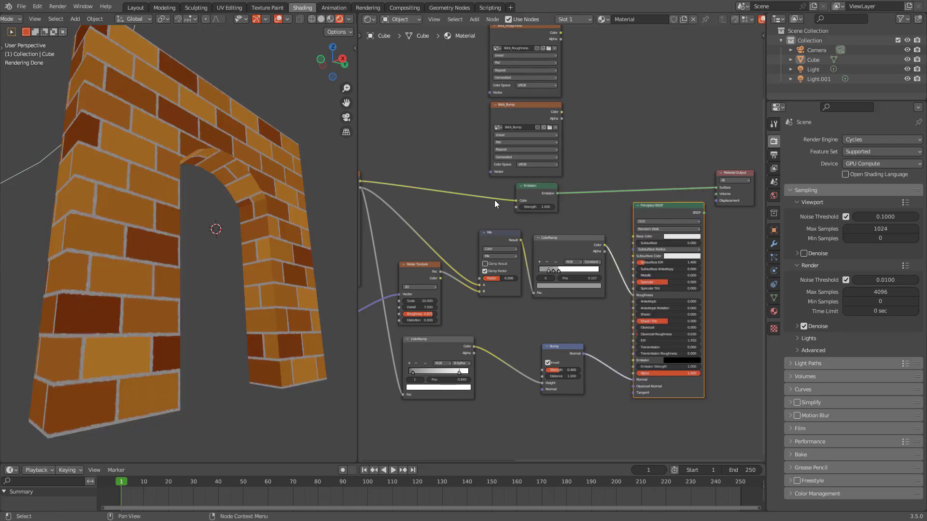
pyautogui.moveTo(540, 195); pyautogui.dragTo(601, 152)
pyautogui.moveTo(552, 208); pyautogui.dragTo(551, 221, button='middle')
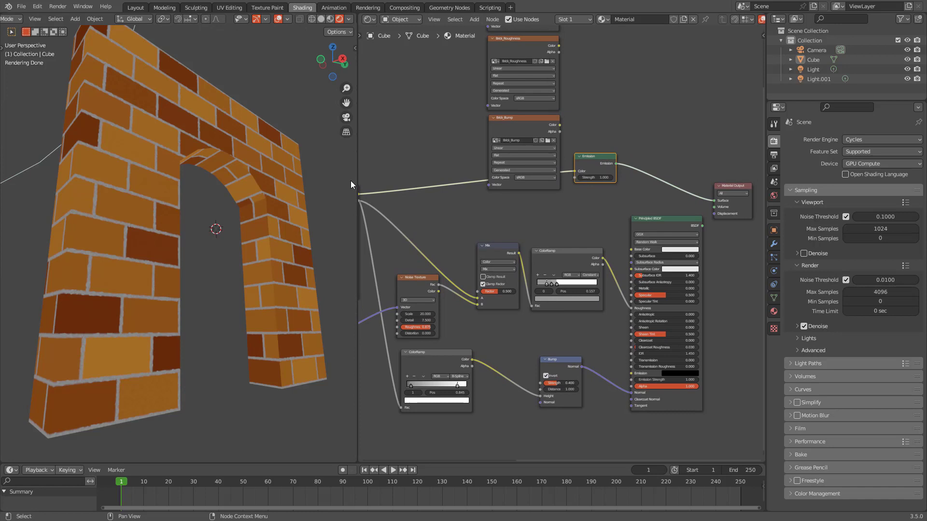
# Step: Inspect the emissive brick color on the arch and expand the render properties' Bake settings
pyautogui.moveTo(247, 191)
pyautogui.mouseDown(button='middle')
pyautogui.moveTo(245, 171)
pyautogui.moveTo(241, 187)
pyautogui.mouseUp(button='middle')
pyautogui.scroll(3, 242, 187)
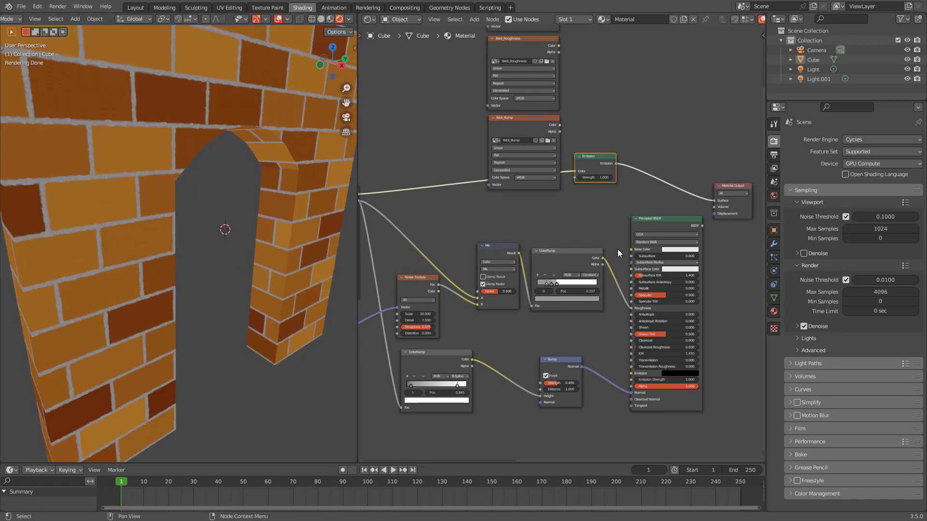
pyautogui.moveTo(571, 154); pyautogui.dragTo(537, 138, button='middle')
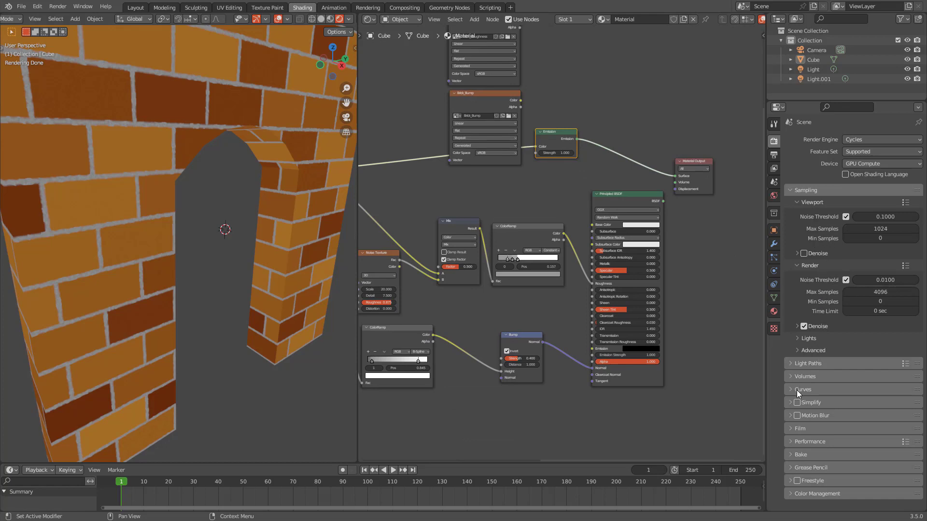
pyautogui.click(796, 452)
pyautogui.scroll(-10, 811, 436)
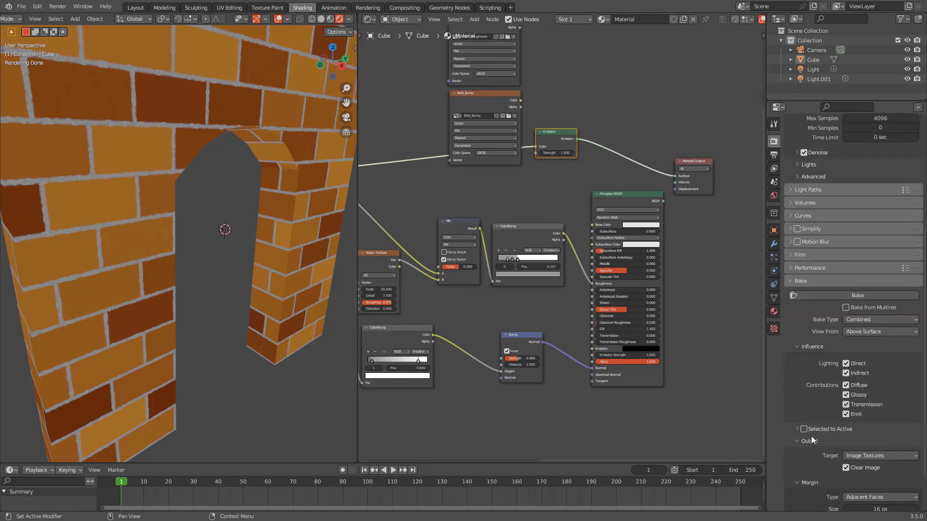
pyautogui.scroll(8, 833, 141)
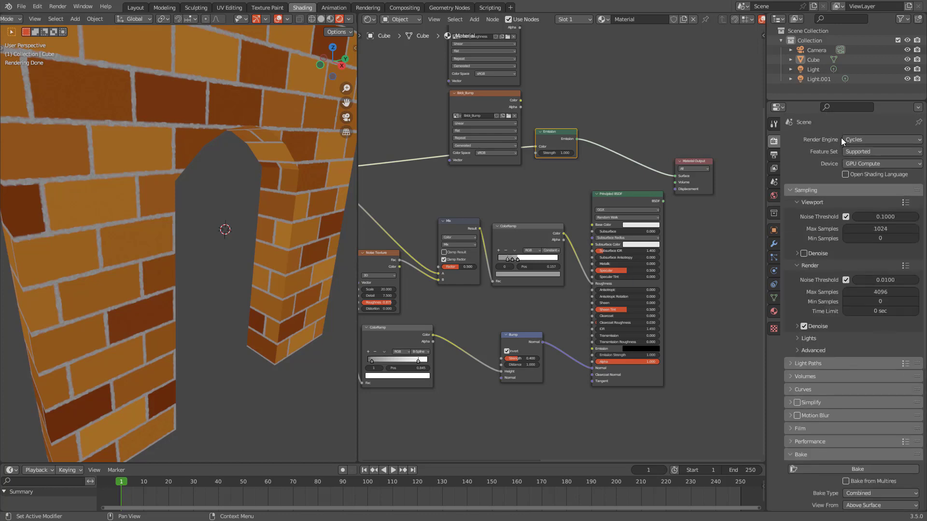
pyautogui.scroll(-5, 858, 169)
pyautogui.scroll(-2, 844, 295)
pyautogui.scroll(-4, 238, 275)
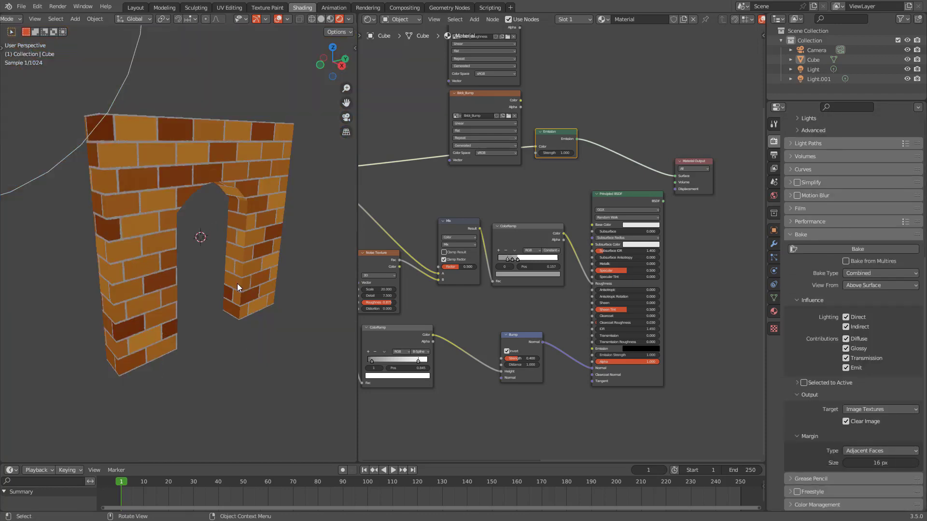
# Step: Switch the viewport to solid shading and select the arch object for baking
pyautogui.moveTo(236, 283); pyautogui.dragTo(242, 225, button='middle')
pyautogui.scroll(4, 237, 242)
pyautogui.scroll(-4, 236, 242)
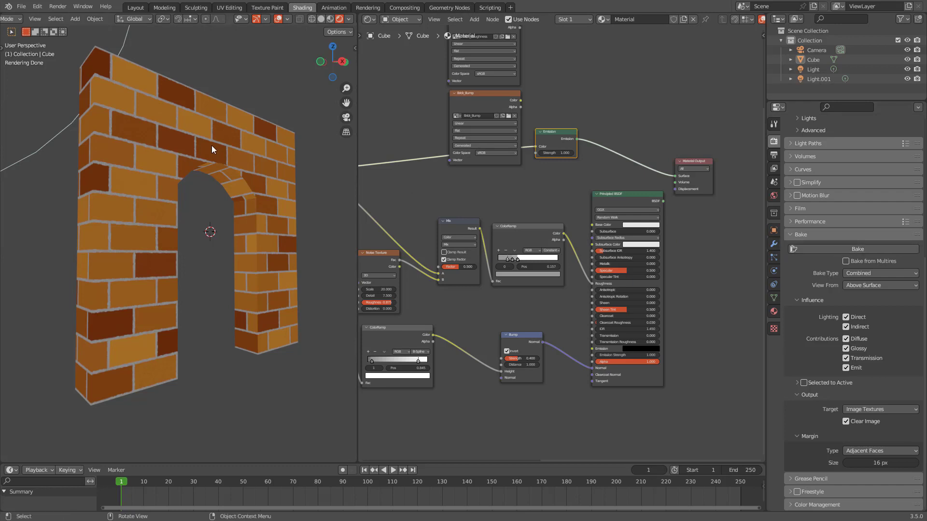
pyautogui.click(153, 117)
pyautogui.press('z')
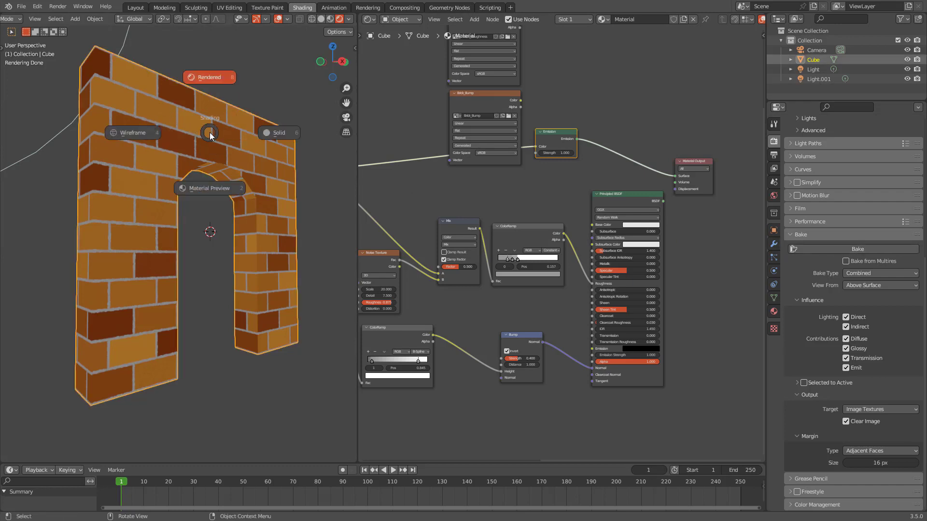
pyautogui.click(315, 141)
pyautogui.click(195, 78)
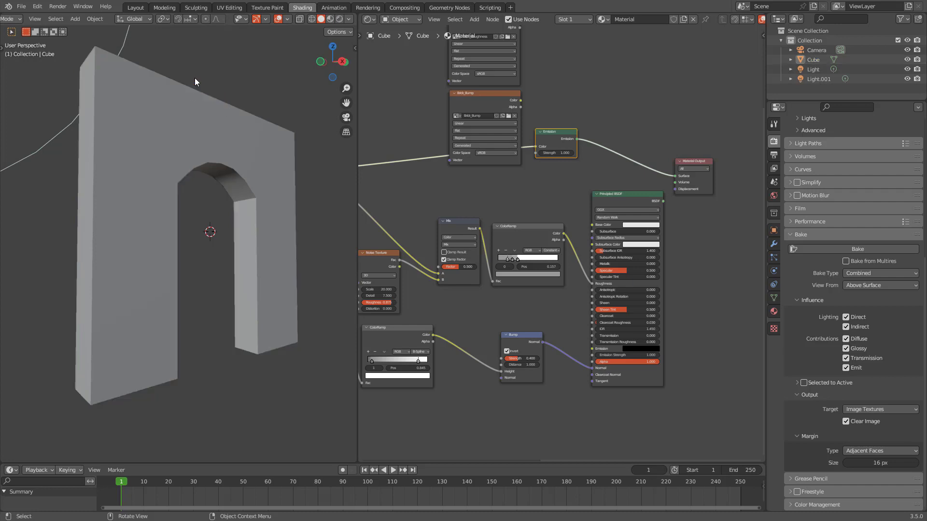
pyautogui.click(182, 129)
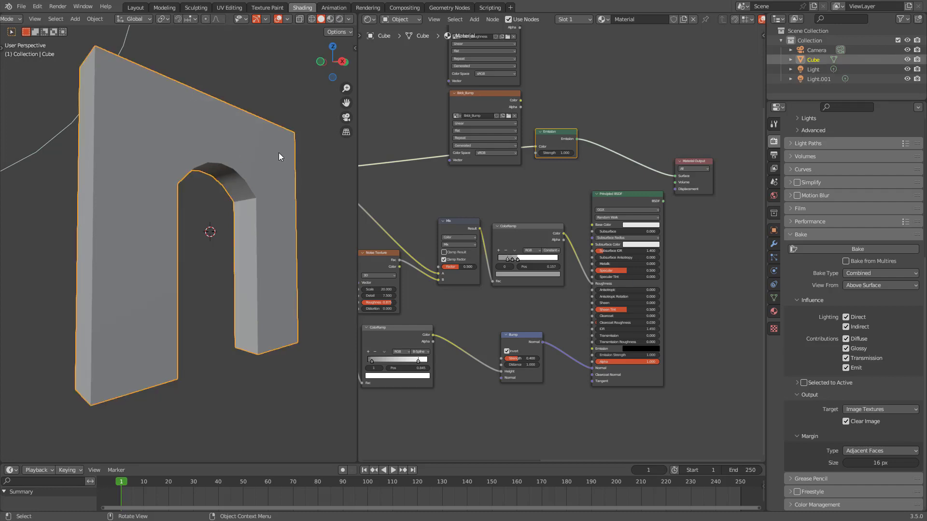
# Step: Move the Brick_Color node upward and bring the Brick_Roughness node up beneath it
pyautogui.moveTo(543, 117); pyautogui.dragTo(547, 219, button='middle')
pyautogui.click(491, 51)
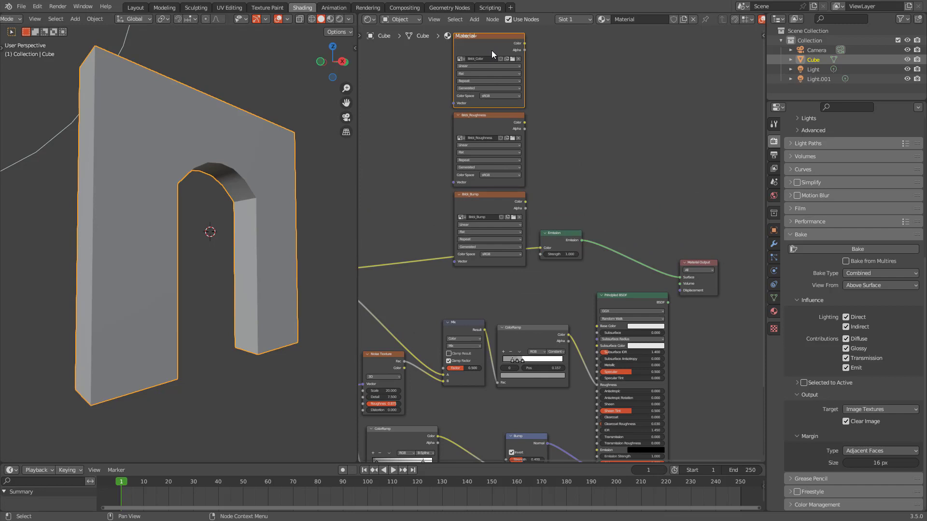
pyautogui.moveTo(548, 121); pyautogui.dragTo(560, 204, button='middle')
pyautogui.moveTo(487, 121)
pyautogui.mouseDown()
pyautogui.moveTo(492, 101)
pyautogui.moveTo(498, 108)
pyautogui.mouseUp()
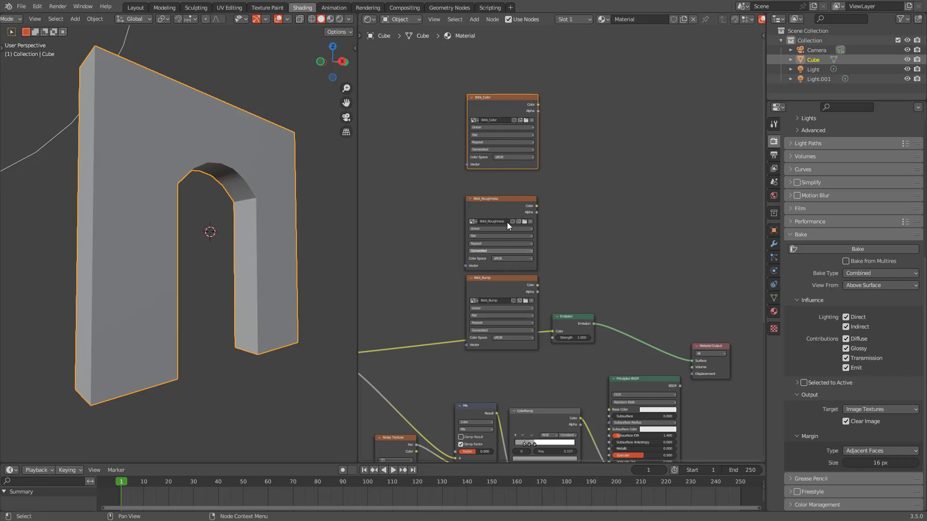
pyautogui.moveTo(507, 203); pyautogui.dragTo(508, 185)
# Step: Reposition the Brick_Bump node under Brick_Roughness and reconnect the Brick Texture's color directly to the Emission node's Color input
pyautogui.moveTo(503, 282); pyautogui.dragTo(494, 267)
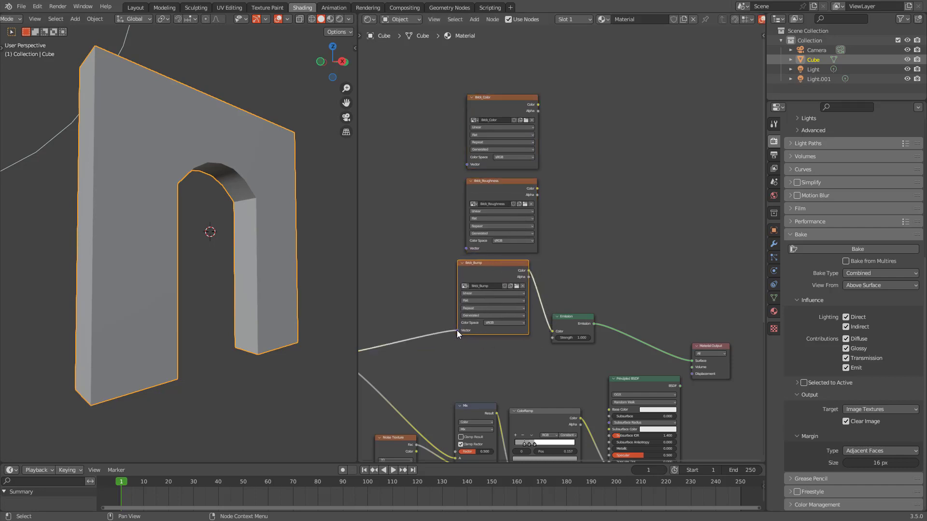
pyautogui.moveTo(457, 330); pyautogui.dragTo(553, 331)
pyautogui.moveTo(500, 267); pyautogui.dragTo(508, 261)
pyautogui.moveTo(576, 240); pyautogui.dragTo(592, 160, button='middle')
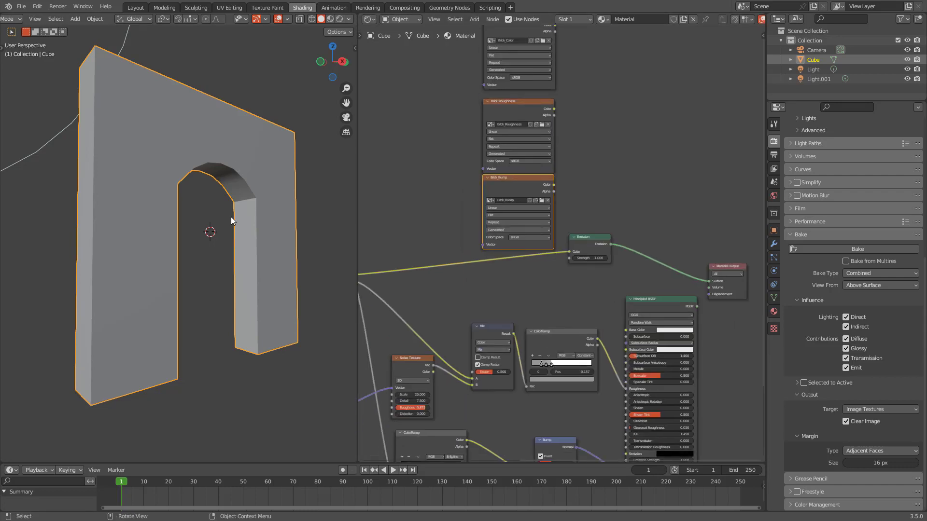
# Step: Make the Brick_Color image node the active bake target and set the bake type to Emit
pyautogui.moveTo(378, 281); pyautogui.dragTo(391, 357, button='middle')
pyautogui.click(531, 107)
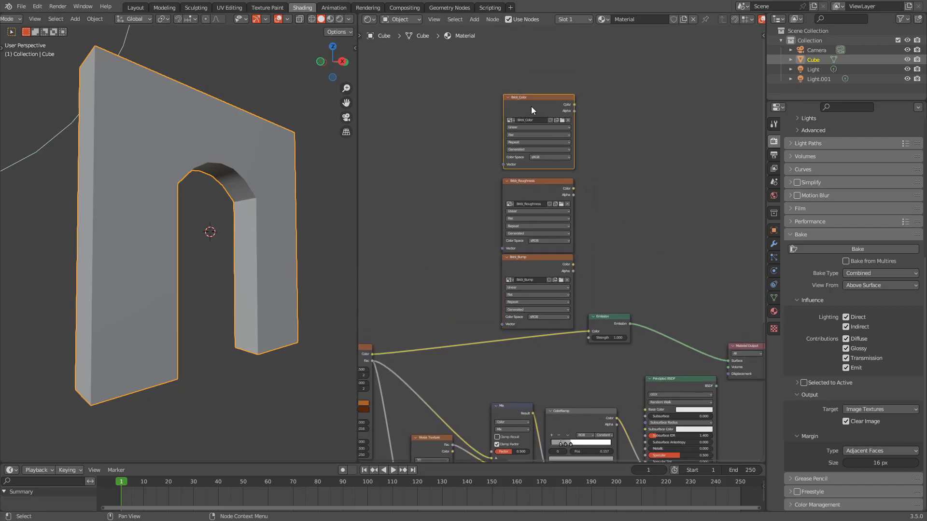
pyautogui.moveTo(642, 231); pyautogui.dragTo(620, 166, button='middle')
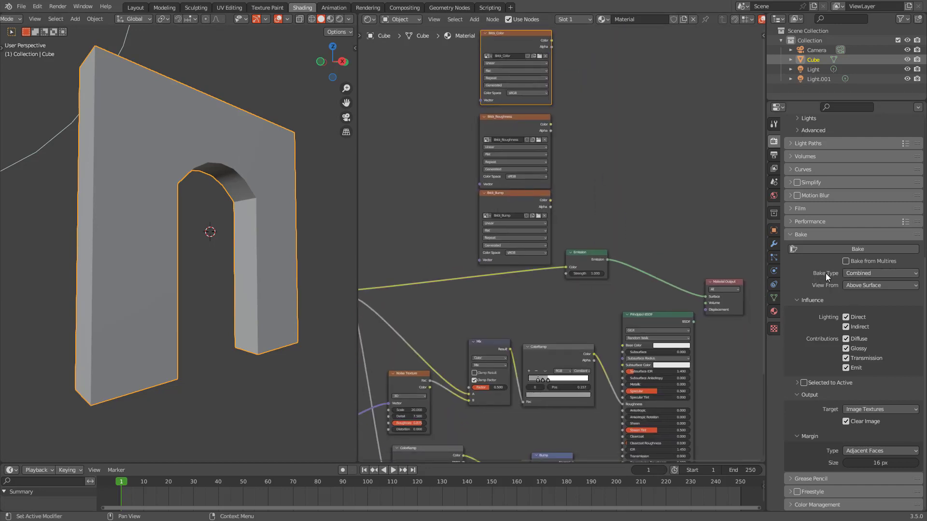
pyautogui.click(853, 273)
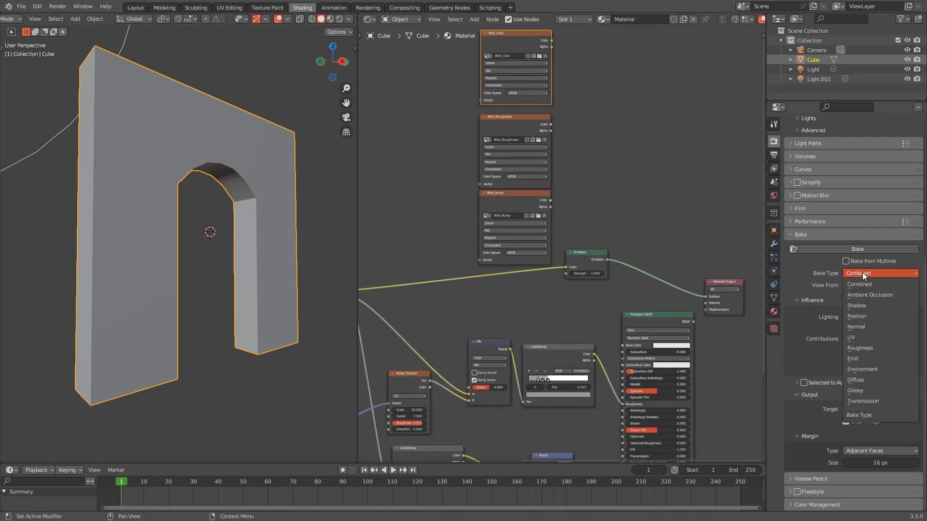
pyautogui.click(853, 360)
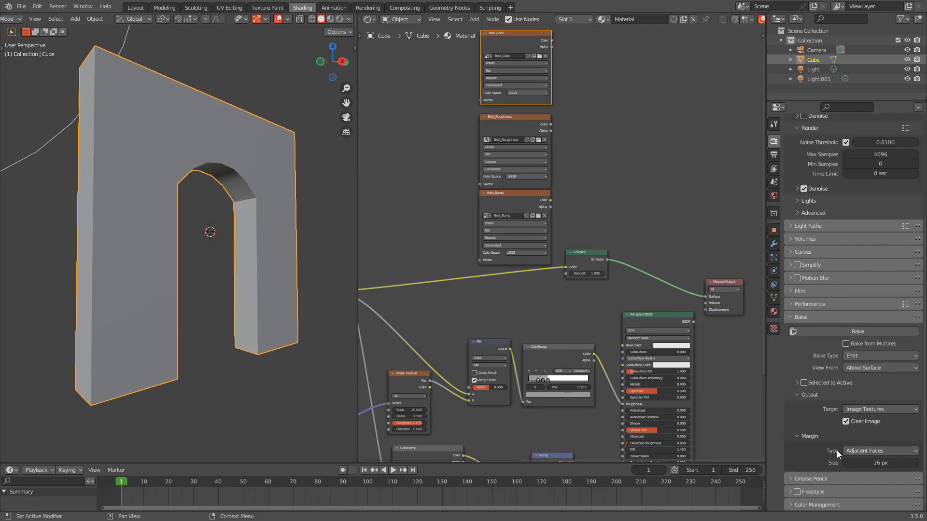
# Step: Bake the arch's emission pass into the Brick_Color image
pyautogui.scroll(5, 839, 396)
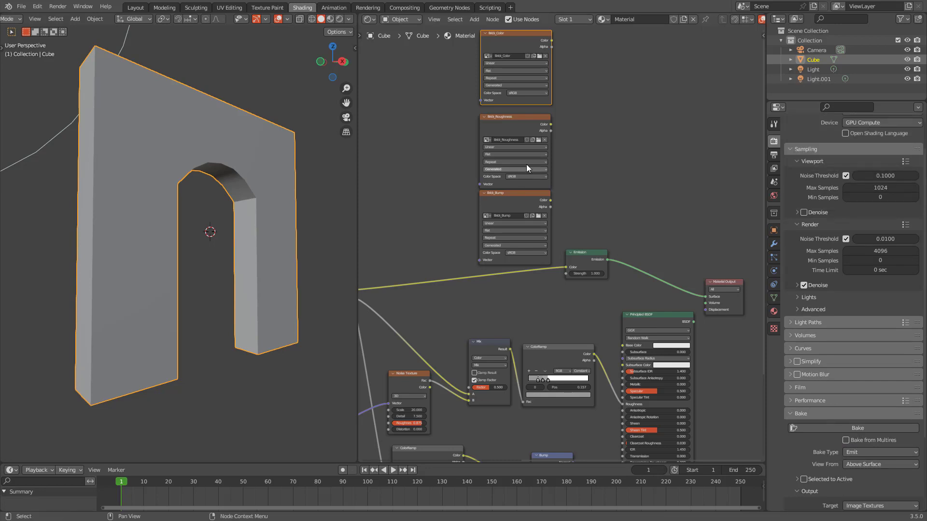
pyautogui.scroll(-1, 537, 163)
pyautogui.scroll(-5, 821, 396)
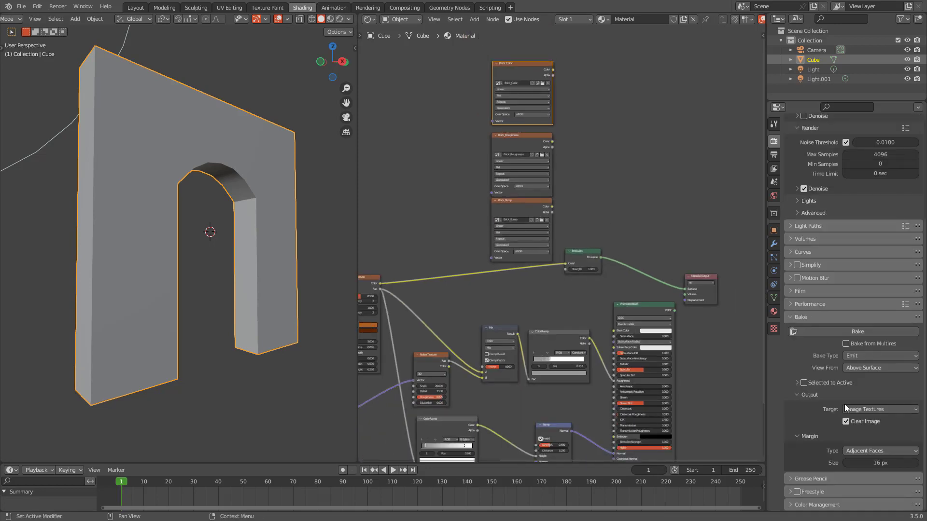
pyautogui.click(869, 331)
pyautogui.scroll(1, 552, 152)
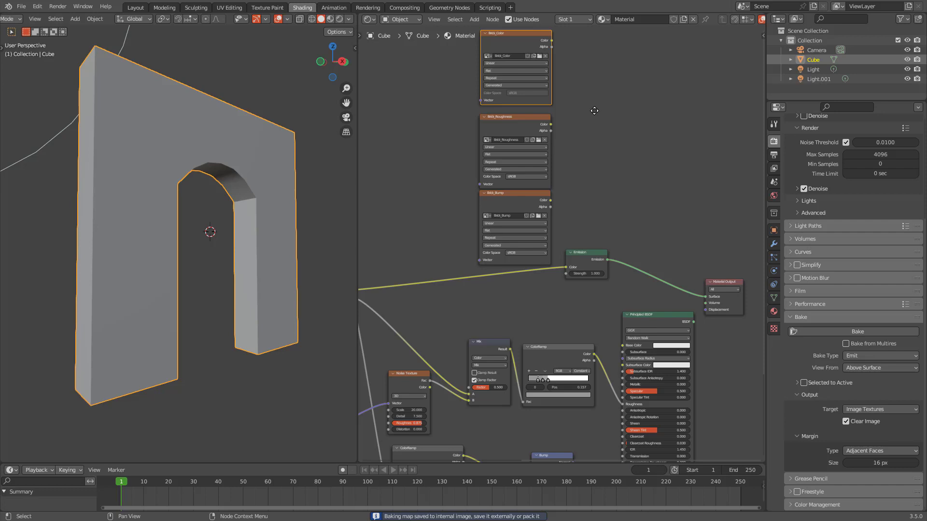
# Step: Show the arch in Material Preview shading with the baked Brick_Color node in view
pyautogui.moveTo(594, 110); pyautogui.dragTo(589, 182, button='middle')
pyautogui.scroll(1, 572, 147)
pyautogui.scroll(-1, 572, 147)
pyautogui.press('z')
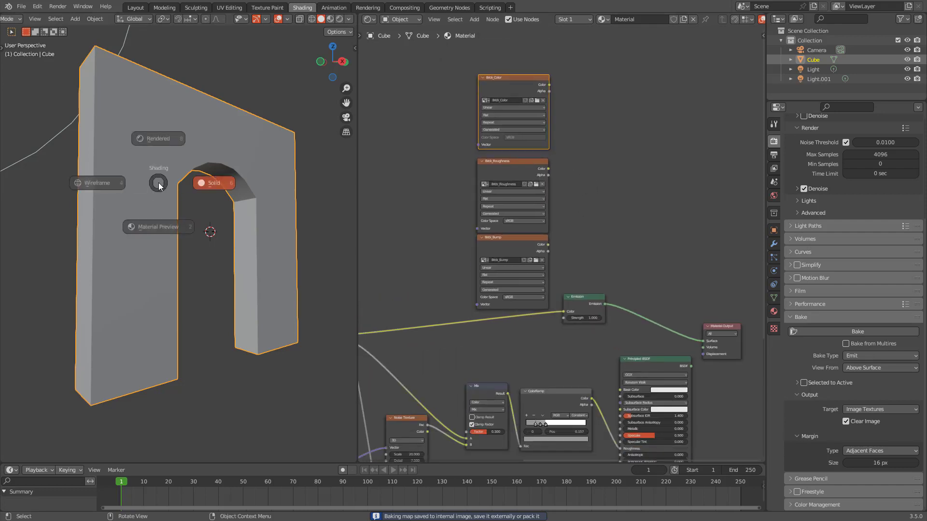
pyautogui.press('2')
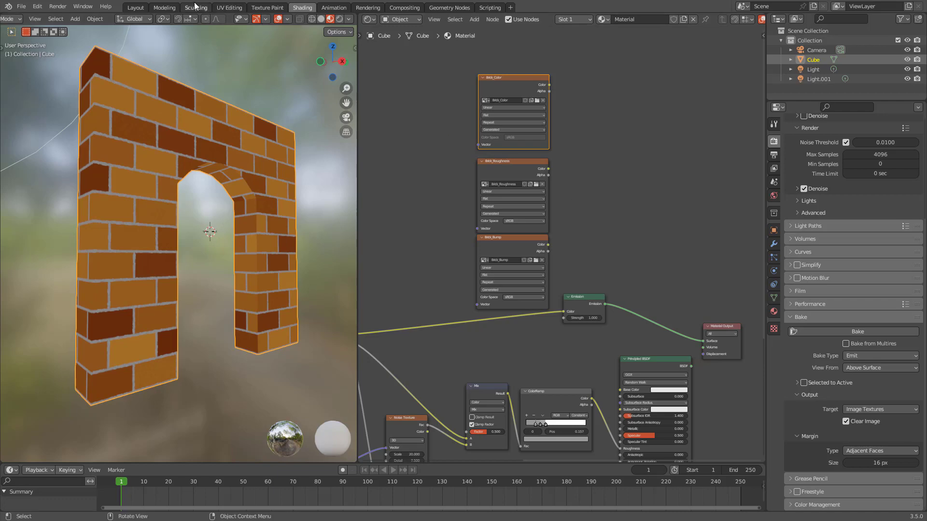
# Step: Inspect the baked Brick_Color image in the UV Editing workspace, with and without the arch's UV layout over it
pyautogui.click(233, 8)
pyautogui.scroll(-10, 252, 258)
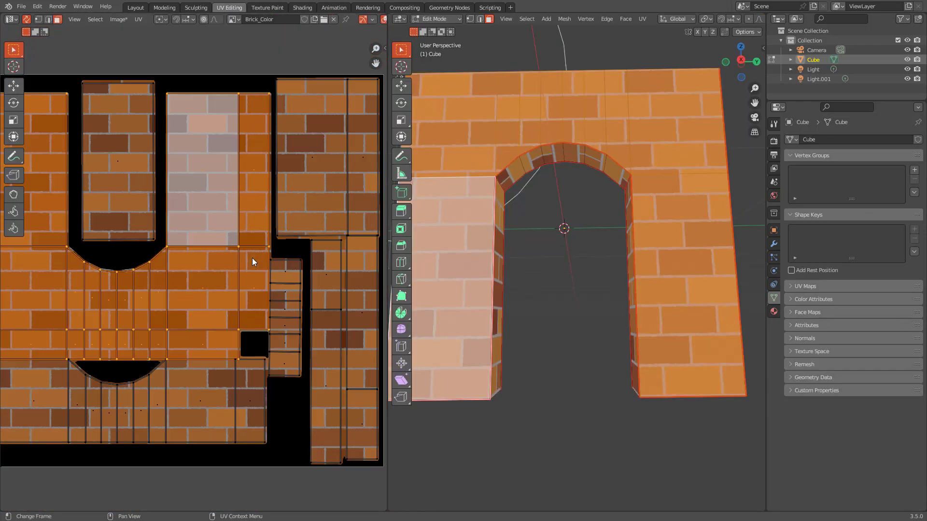
pyautogui.scroll(2, 249, 260)
pyautogui.moveTo(239, 265); pyautogui.dragTo(247, 255, button='middle')
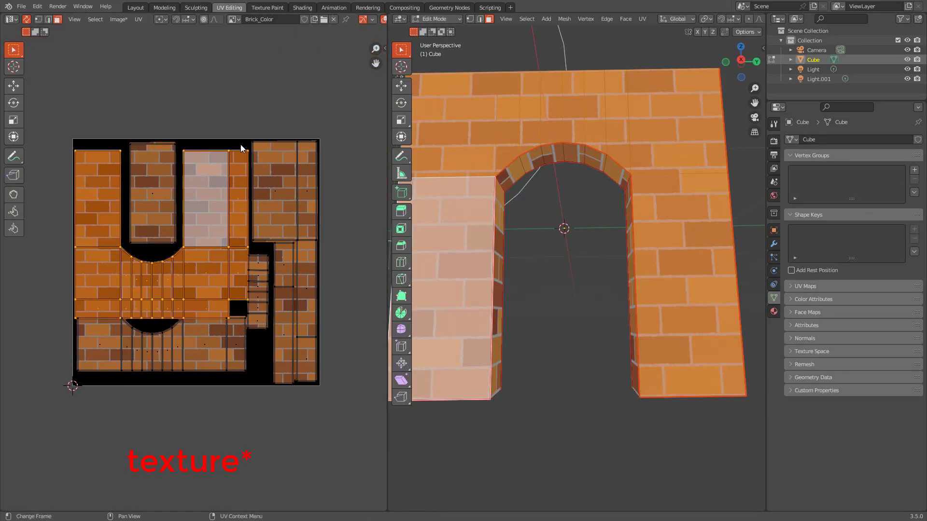
pyautogui.press('Tab')
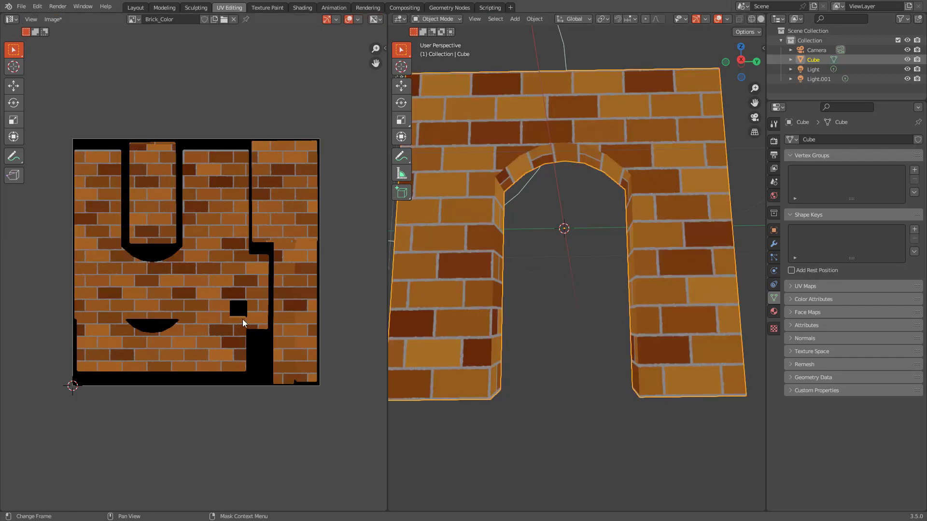
pyautogui.press('Tab')
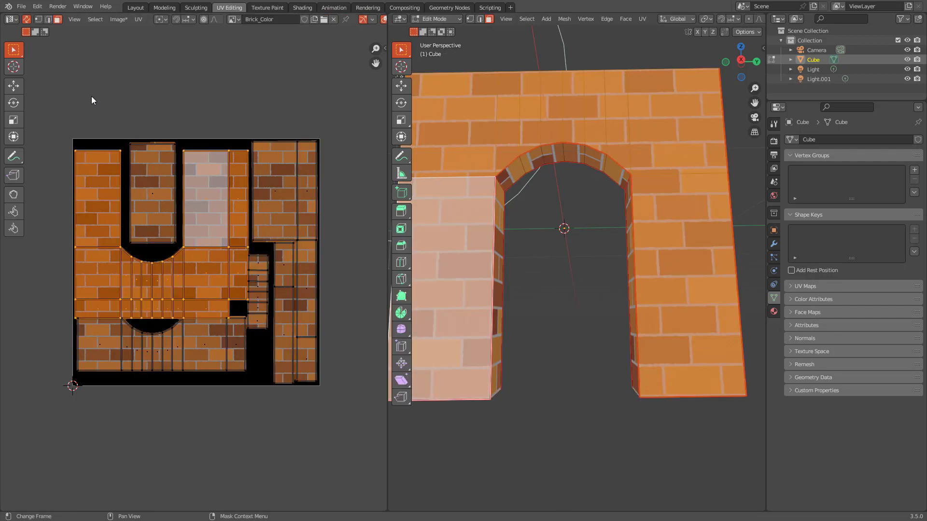
# Step: Start saving the Brick_Color image externally and create a folder named Baked inside the Project folder
pyautogui.click(117, 20)
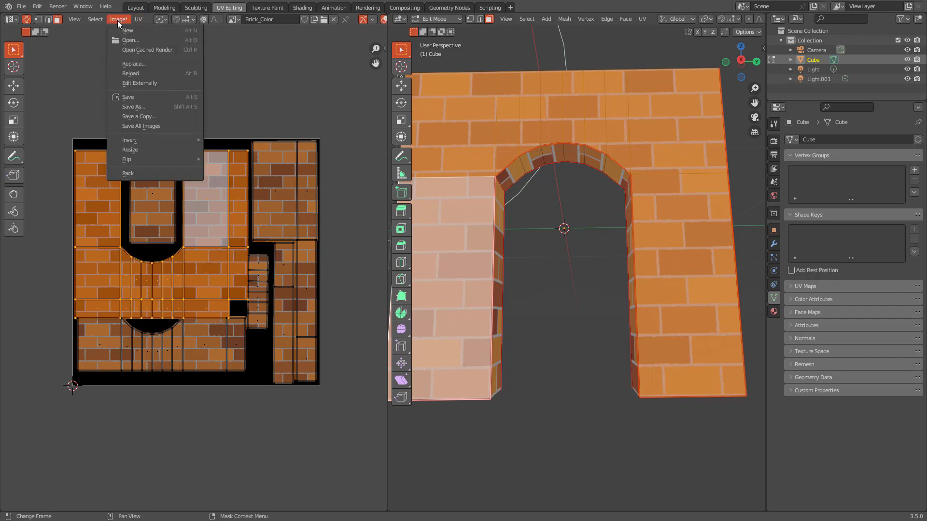
pyautogui.click(120, 18)
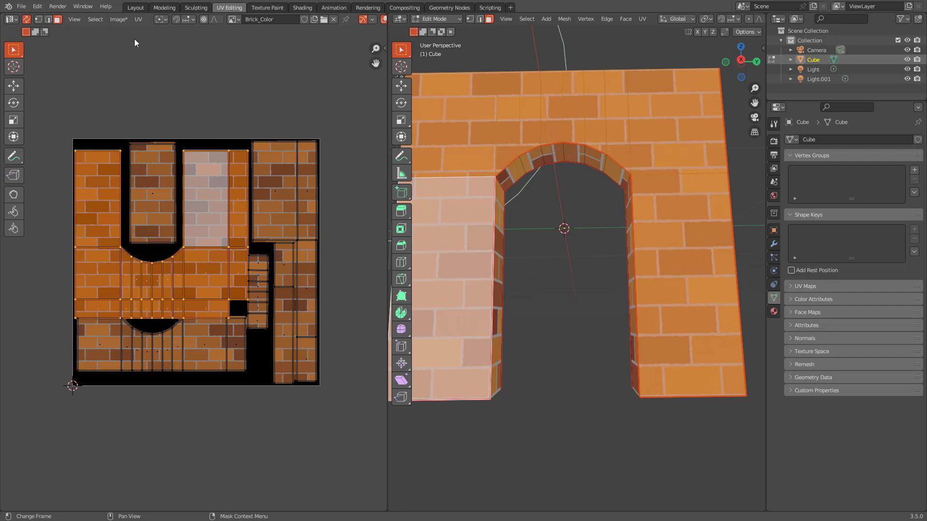
pyautogui.click(118, 20)
pyautogui.click(137, 99)
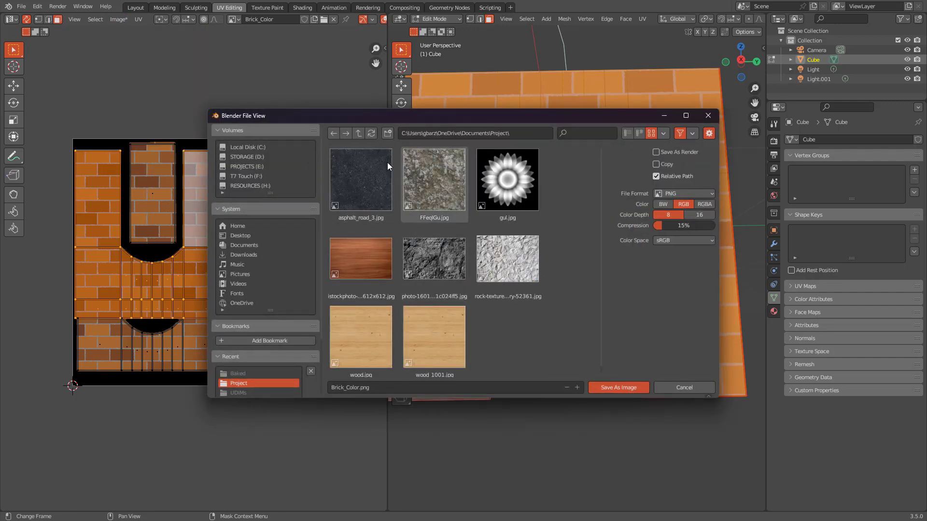
pyautogui.click(389, 134)
pyautogui.write('B')
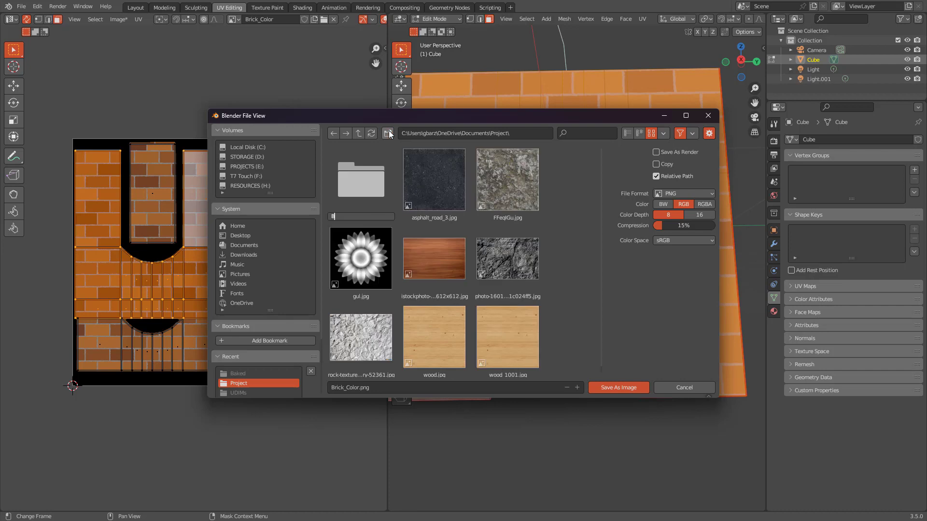
pyautogui.write('aked')
pyautogui.press('Return')
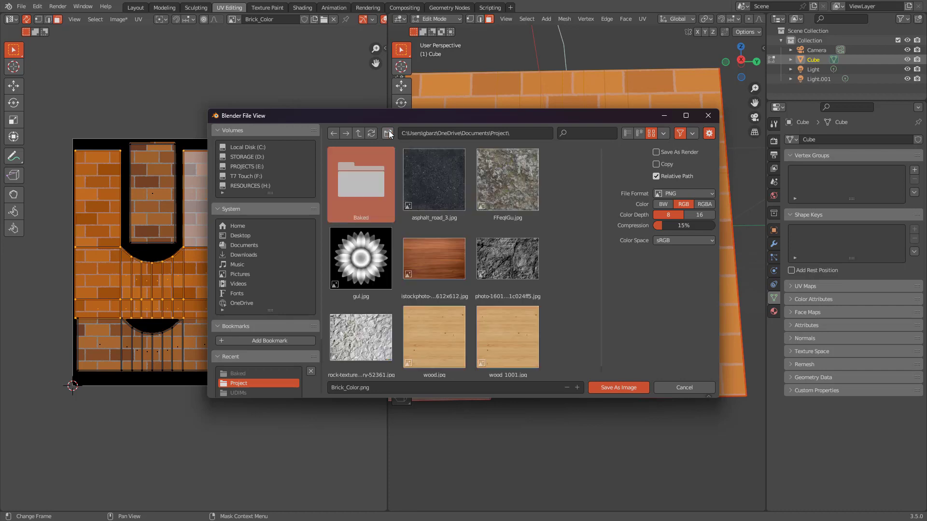
# Step: Save the Brick_Color image into the Baked folder in JPEG format
pyautogui.doubleClick(370, 185)
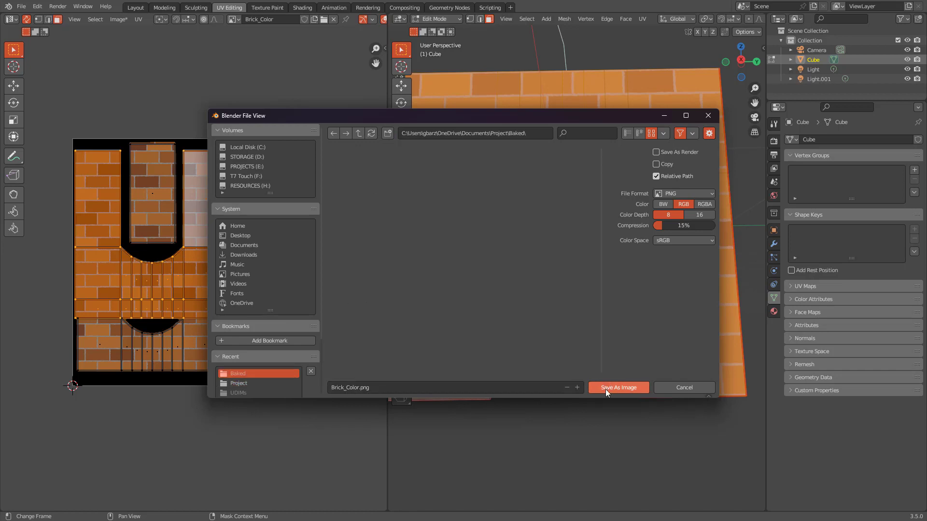
pyautogui.click(665, 194)
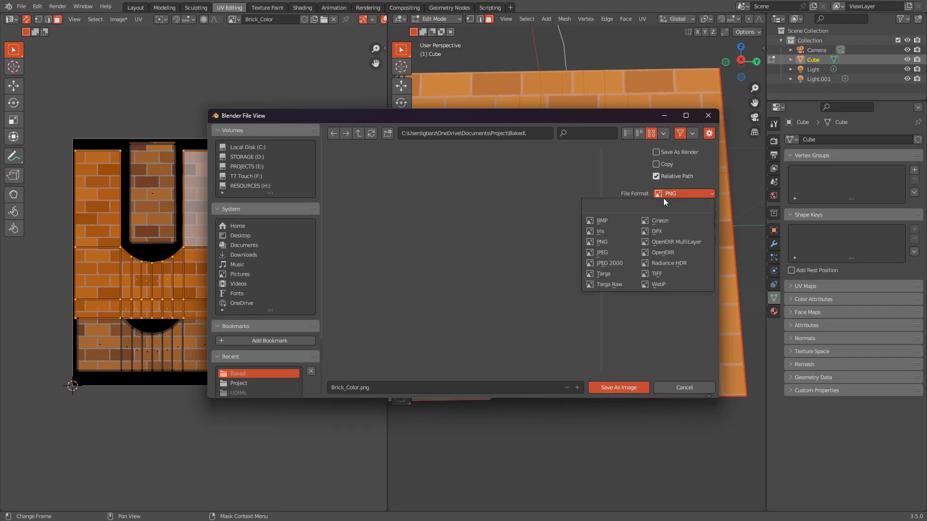
pyautogui.click(603, 253)
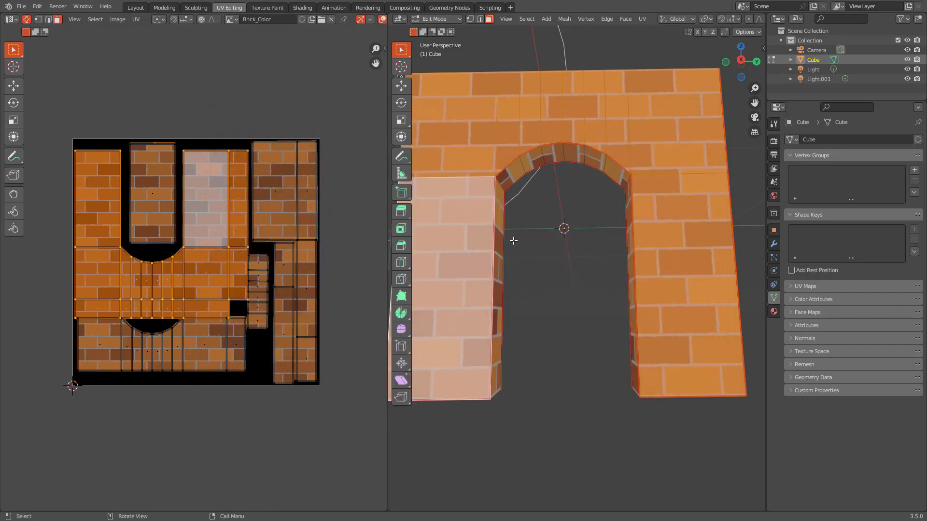
# Step: Return to the Shading workspace, select the Brick_Roughness image node and set the viewport to Solid shading
pyautogui.scroll(-3, 513, 240)
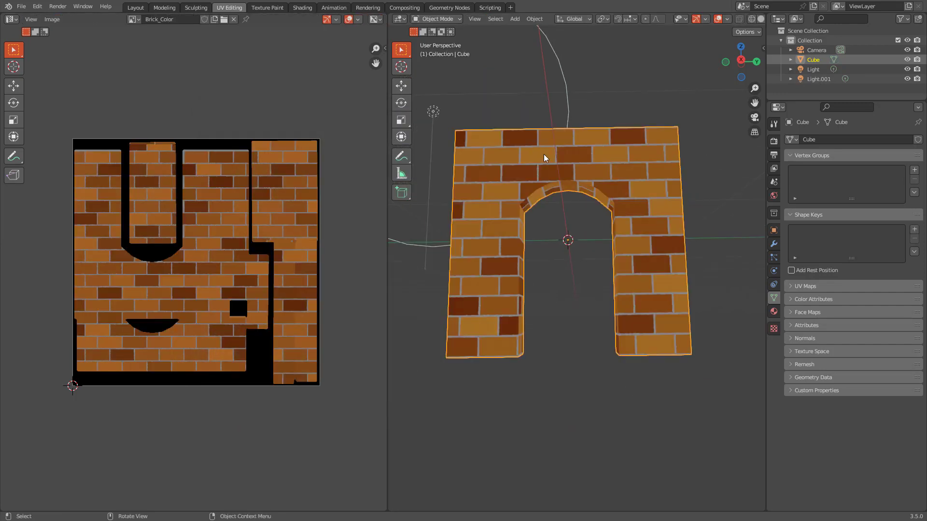
pyautogui.moveTo(544, 154); pyautogui.dragTo(502, 154, button='middle')
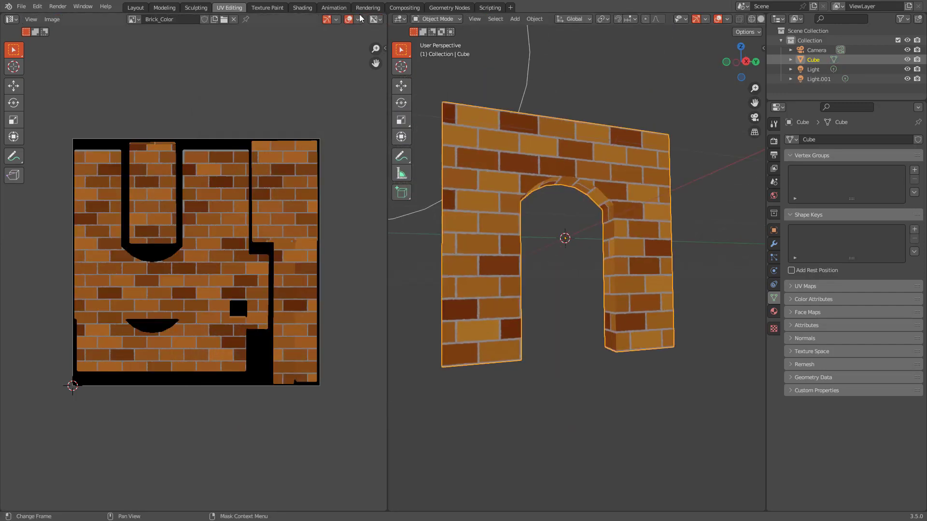
pyautogui.click(302, 7)
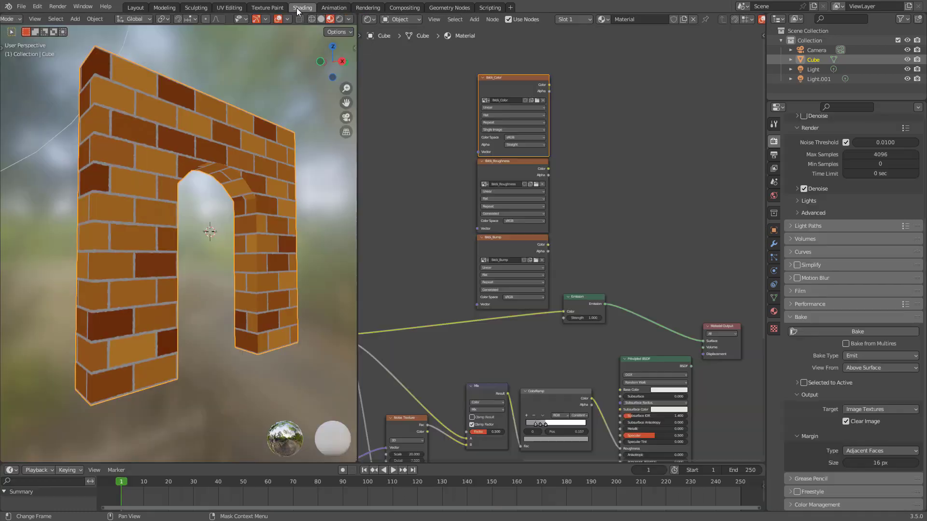
pyautogui.click(515, 166)
pyautogui.scroll(-2, 628, 183)
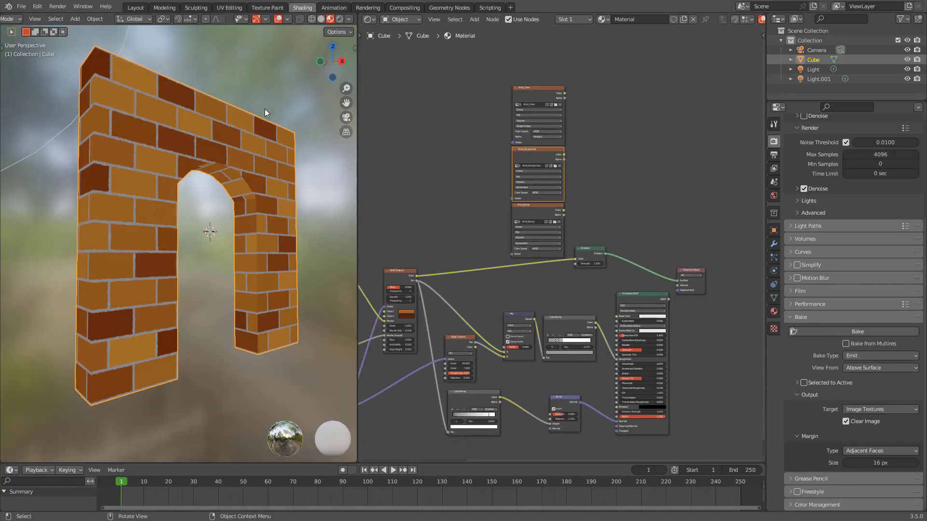
pyautogui.press('z')
pyautogui.click(273, 254)
# Step: Reroute the roughness ColorRamp's Color output from the Principled BSDF to the Emission node's Color input
pyautogui.scroll(3, 563, 243)
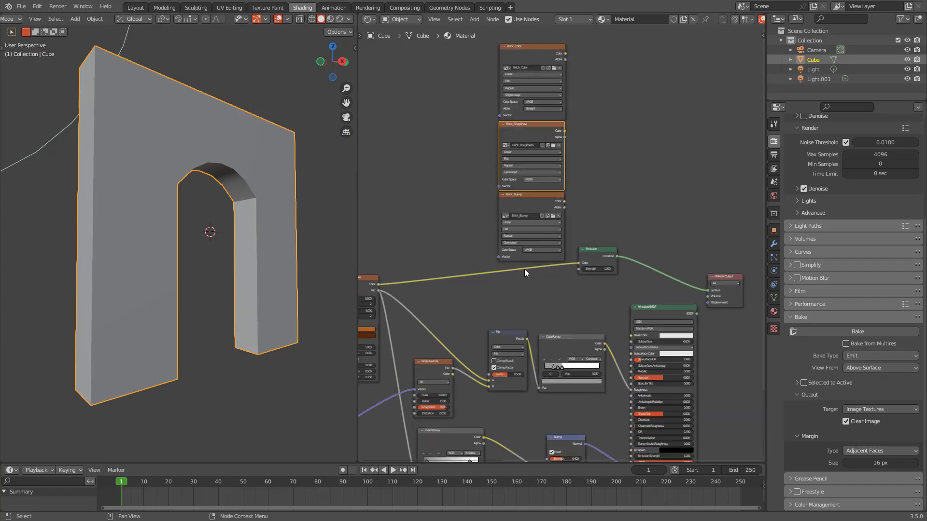
pyautogui.moveTo(511, 292); pyautogui.dragTo(501, 203, button='middle')
pyautogui.click(622, 302)
pyautogui.moveTo(622, 302); pyautogui.dragTo(618, 169)
pyautogui.moveTo(601, 201); pyautogui.dragTo(632, 271, button='middle')
# Step: Bake the emission pass into the active Brick_Roughness image with the arch selected, and view the map in the UV Editing workspace in Object Mode
pyautogui.click(556, 119)
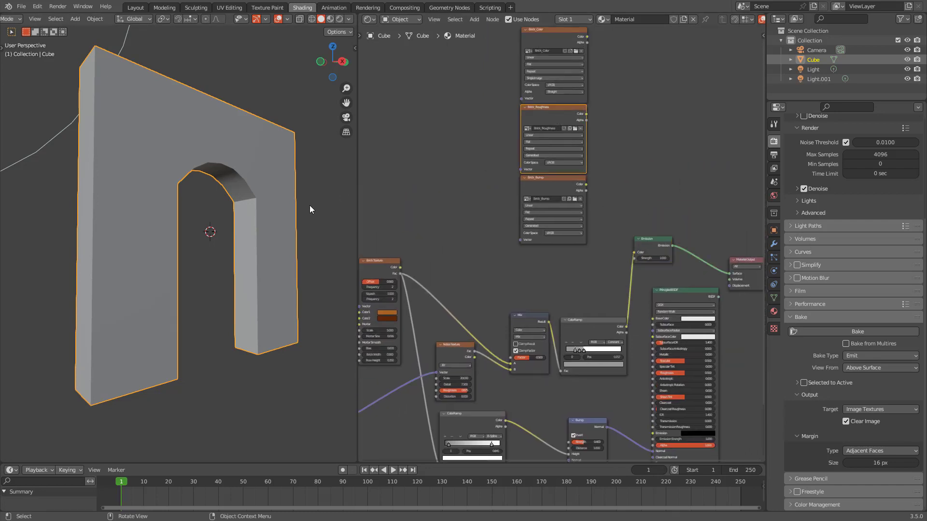
pyautogui.hotkey('alt', 'a')
pyautogui.click(218, 140)
pyautogui.moveTo(604, 167); pyautogui.dragTo(543, 98, button='middle')
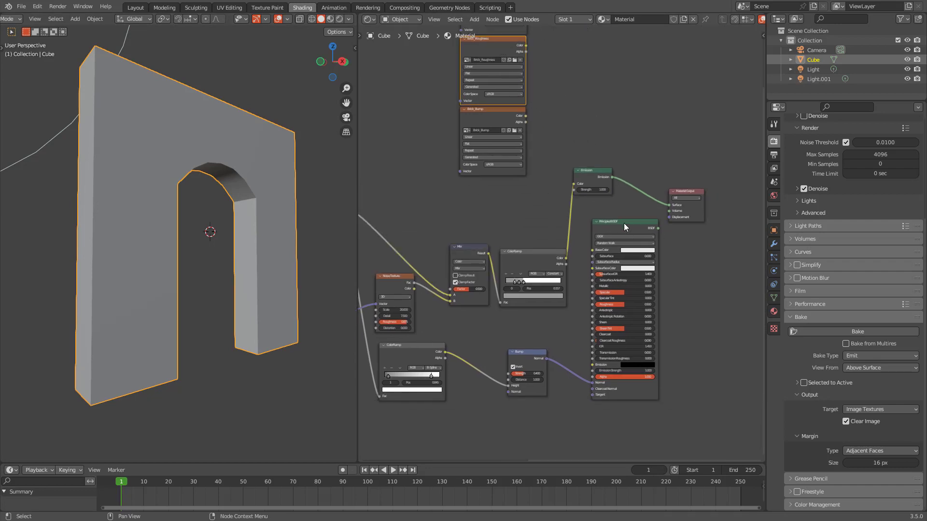
pyautogui.click(855, 333)
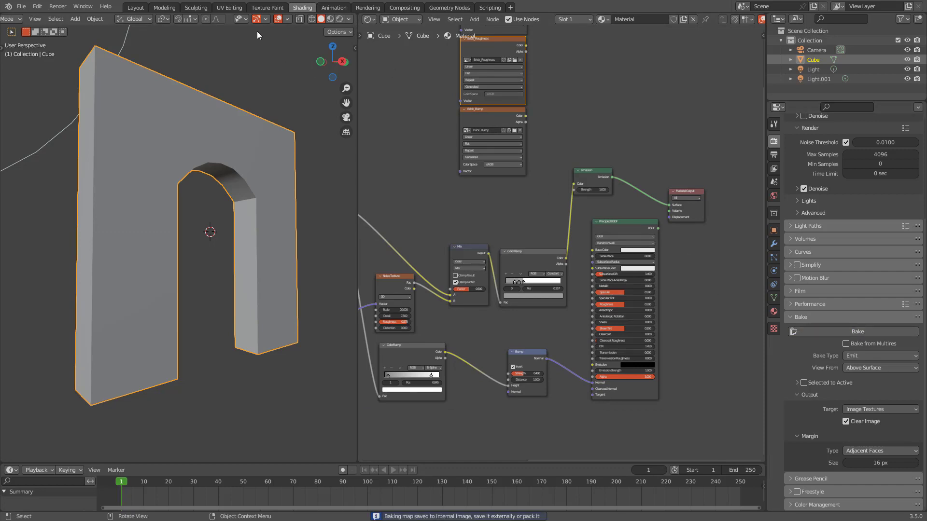
pyautogui.click(229, 8)
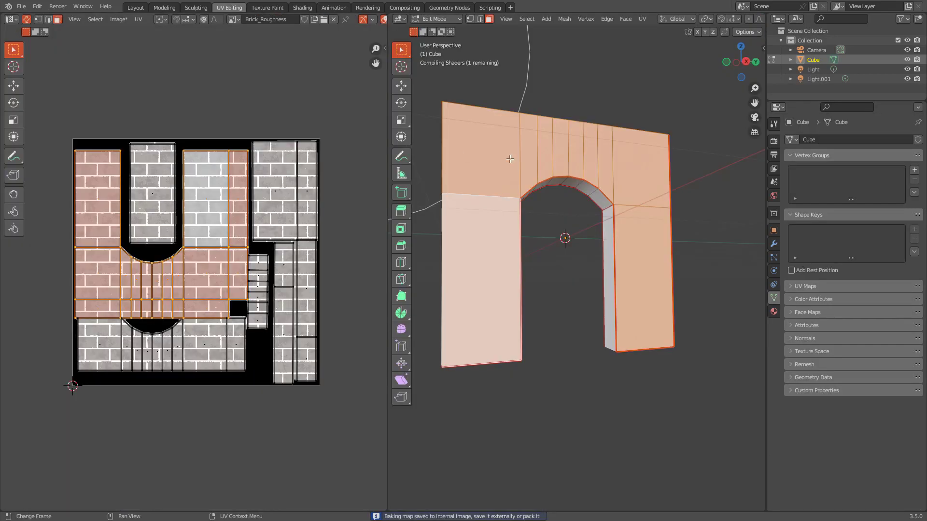
pyautogui.press('Tab')
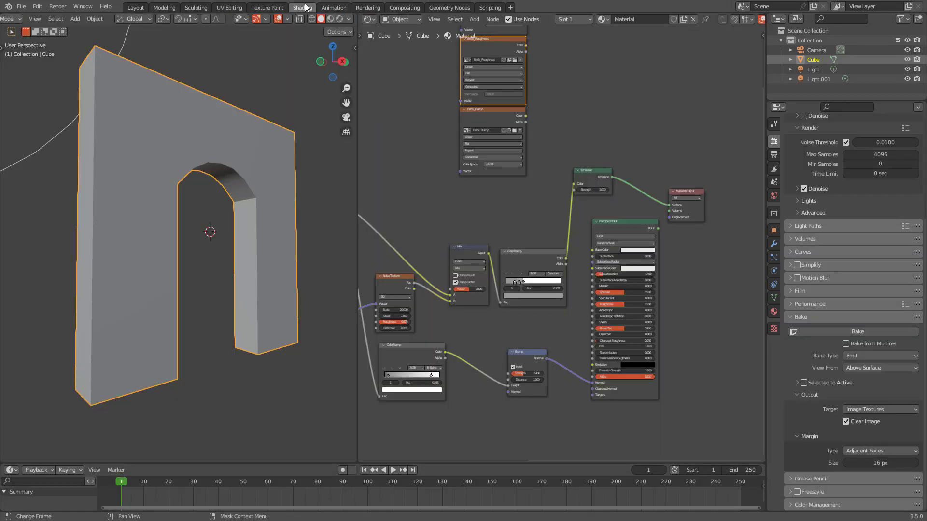
# Step: Back in the Shading workspace, move the bump ColorRamp's Color link from the Bump node's Height to the Emission node's Color input
pyautogui.click(303, 8)
pyautogui.moveTo(555, 320); pyautogui.dragTo(559, 261, button='middle')
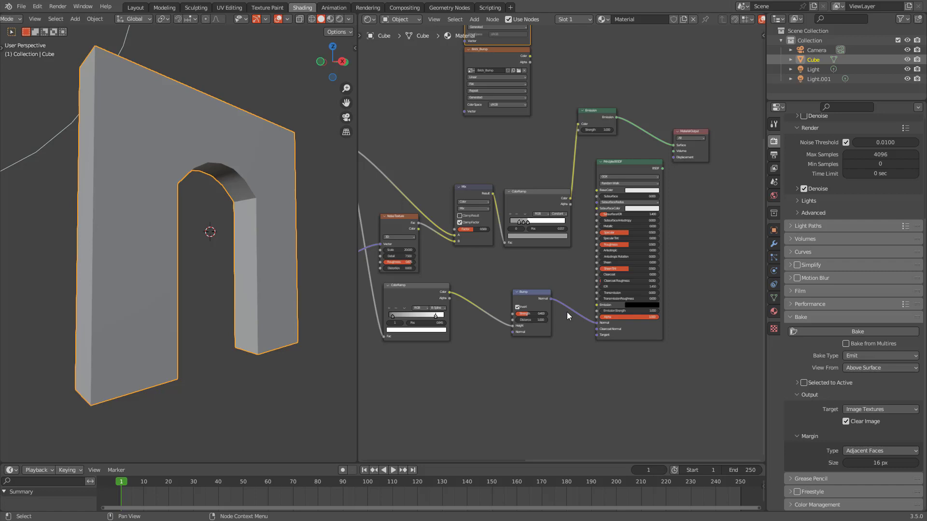
pyautogui.keyDown('shift'); pyautogui.scroll(2, 502, 291); pyautogui.keyUp('shift')
pyautogui.moveTo(512, 363); pyautogui.dragTo(572, 169)
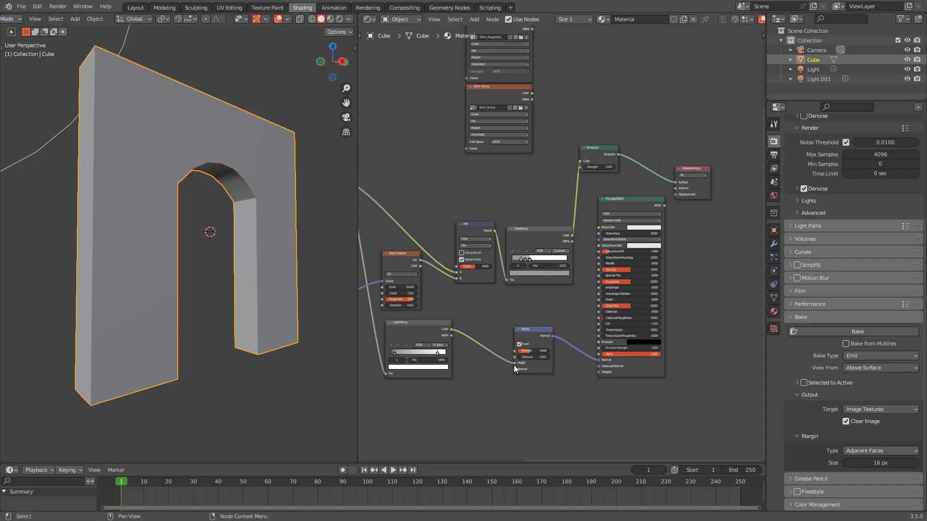
pyautogui.moveTo(515, 363); pyautogui.dragTo(580, 161)
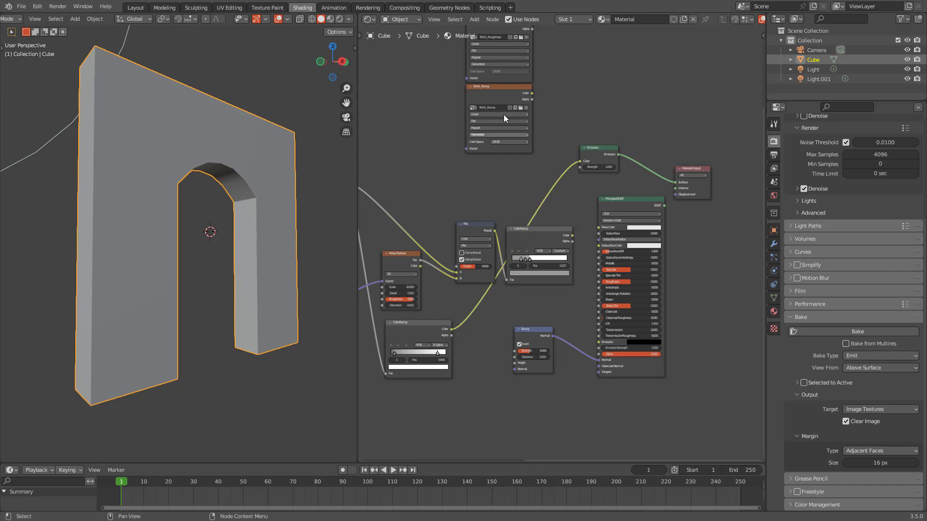
# Step: Make the Brick_Bump image node the active bake target and bake the arch's emission pass into it
pyautogui.click(499, 99)
pyautogui.scroll(-1, 525, 215)
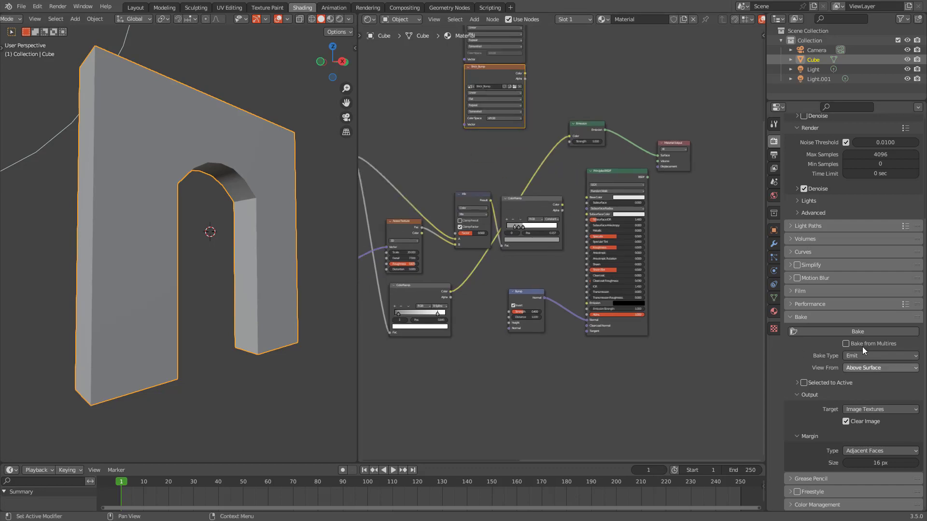
pyautogui.click(857, 332)
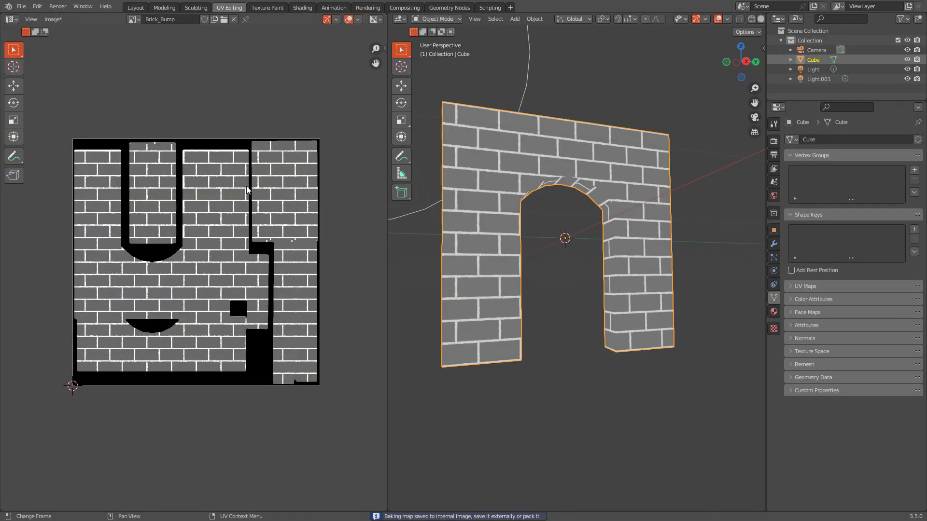
# Step: In the Shading workspace, arrange the Brick_Color, Brick_Roughness and Brick_Bump image nodes into an evenly spaced, aligned column
pyautogui.click(303, 7)
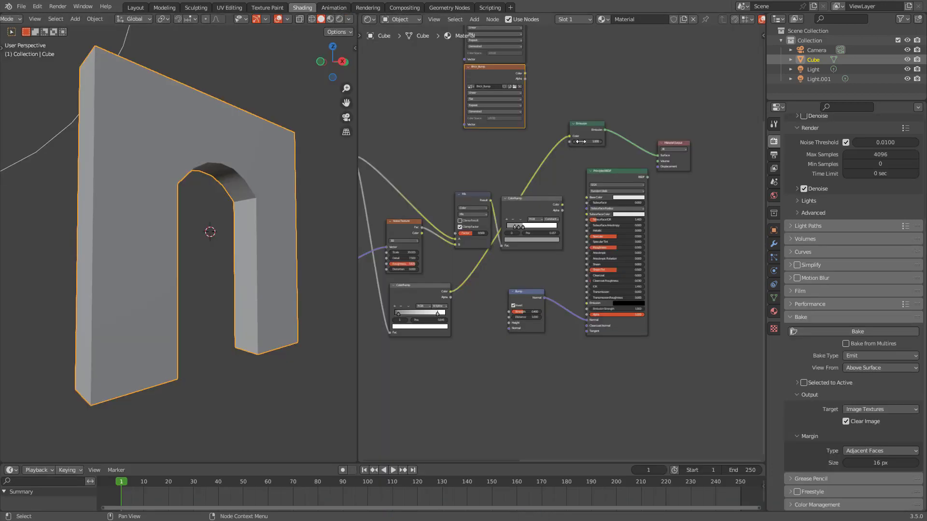
pyautogui.scroll(-1, 555, 186)
pyautogui.scroll(-1, 532, 177)
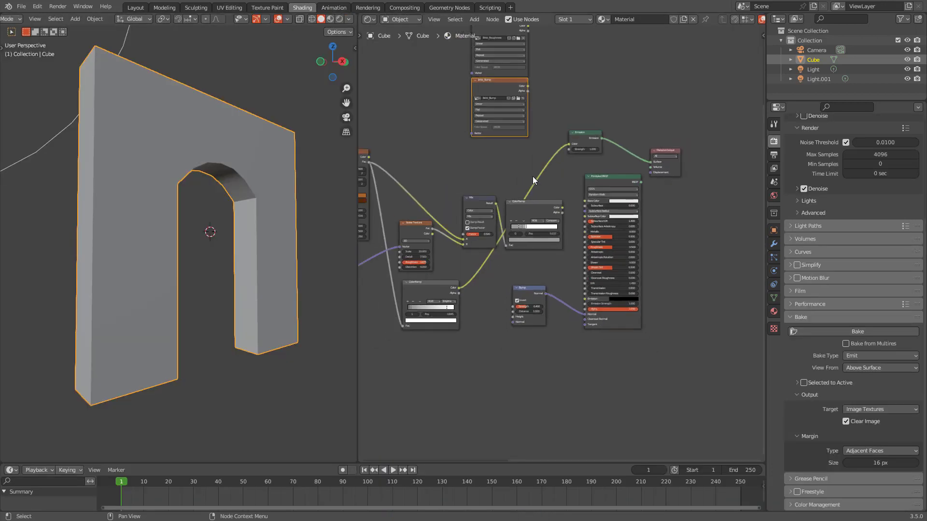
pyautogui.scroll(3, 511, 116)
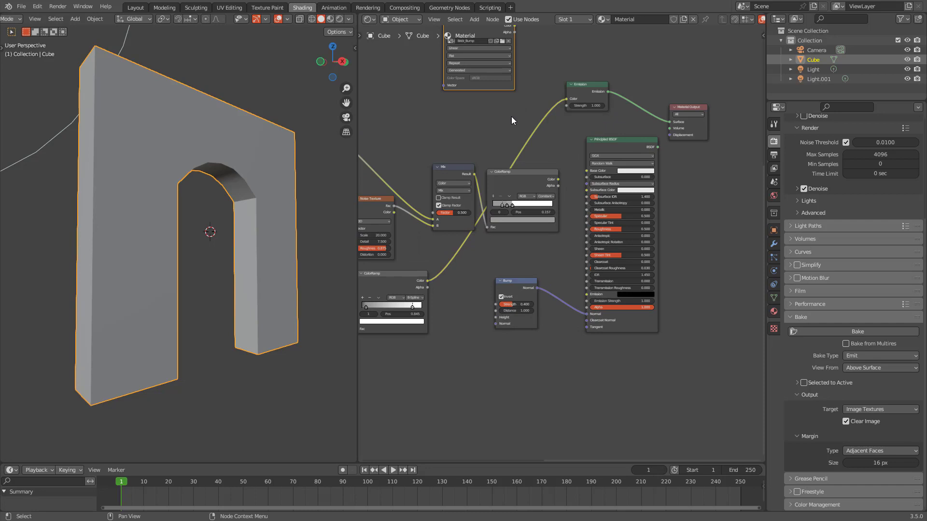
pyautogui.moveTo(505, 165); pyautogui.dragTo(508, 171)
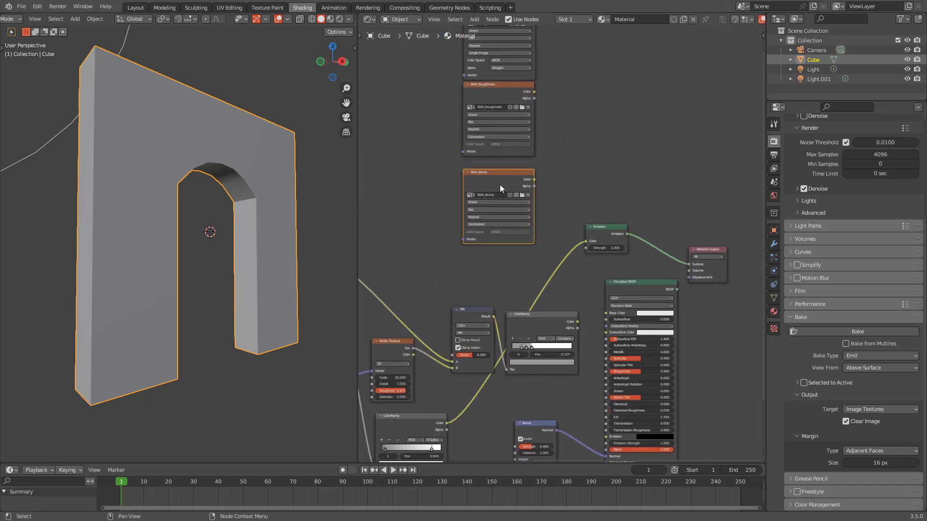
pyautogui.moveTo(498, 93); pyautogui.dragTo(497, 100)
pyautogui.moveTo(555, 132); pyautogui.dragTo(551, 198, button='middle')
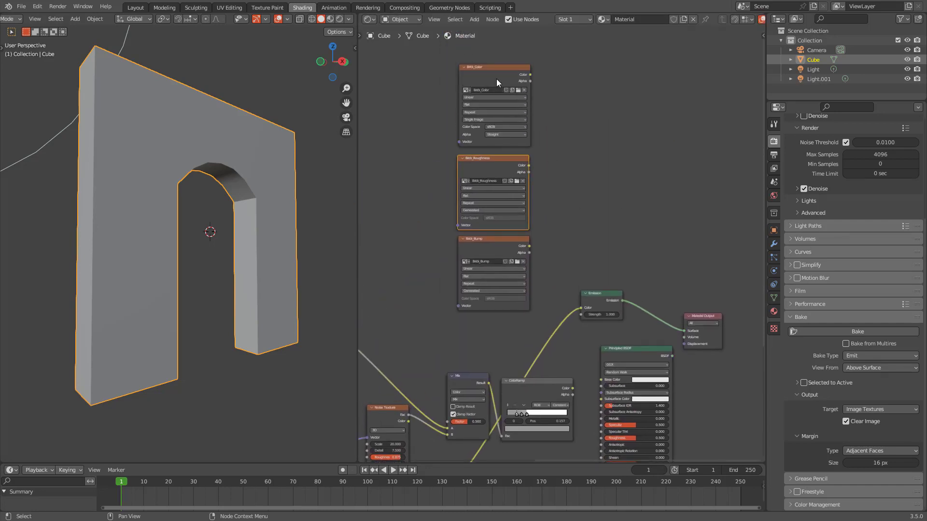
pyautogui.moveTo(495, 77); pyautogui.dragTo(492, 81)
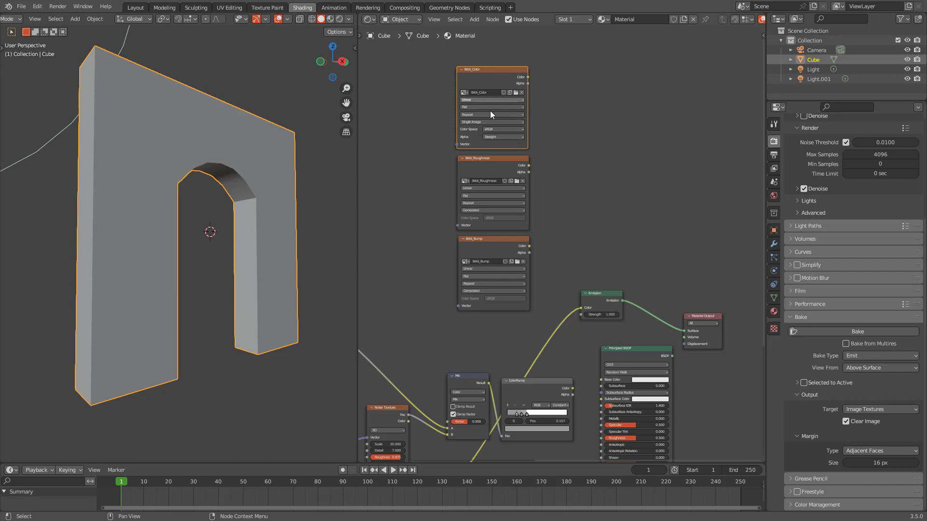
pyautogui.moveTo(494, 167); pyautogui.dragTo(494, 162)
pyautogui.moveTo(546, 166); pyautogui.dragTo(536, 100, button='middle')
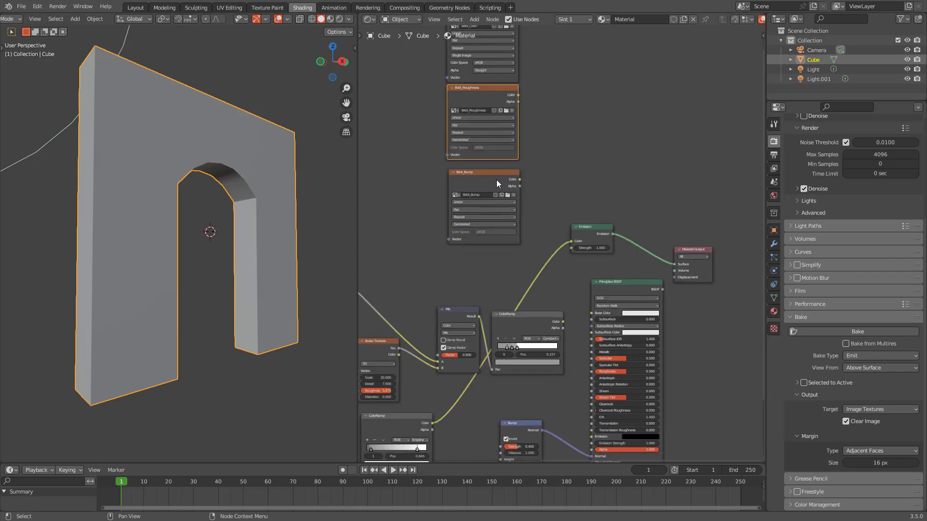
pyautogui.moveTo(496, 180)
pyautogui.mouseDown()
pyautogui.moveTo(498, 166)
pyautogui.moveTo(495, 177)
pyautogui.mouseUp()
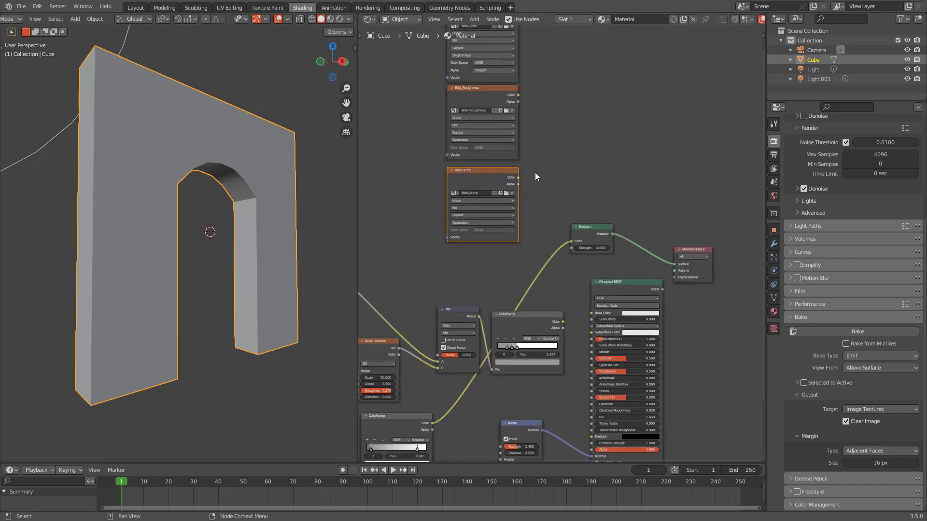
# Step: Nudge the Brick_Roughness image node into even spacing between Brick_Color and Brick_Bump
pyautogui.moveTo(557, 147); pyautogui.dragTo(560, 187, button='middle')
pyautogui.moveTo(506, 139); pyautogui.dragTo(506, 142)
pyautogui.moveTo(578, 176); pyautogui.dragTo(559, 108, button='middle')
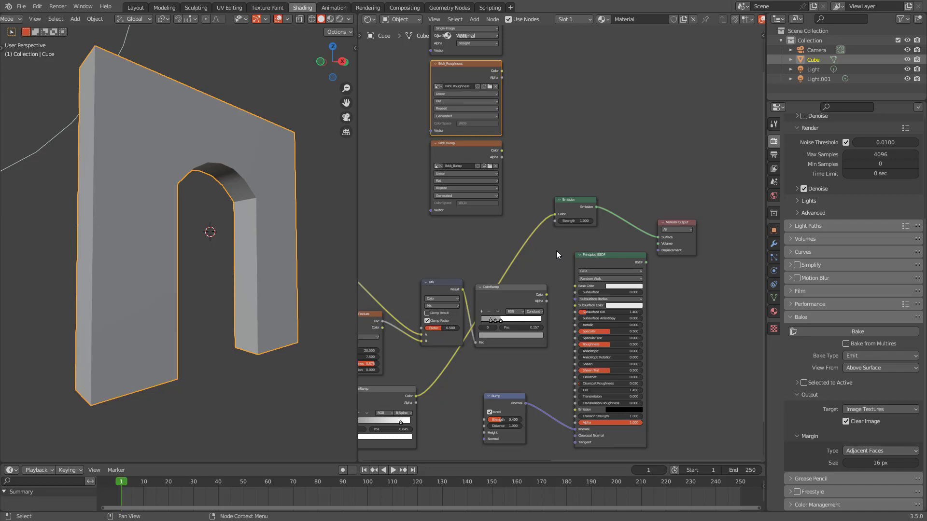
# Step: Reconnect the Brick Texture to Base Color, the roughness ColorRamp to Roughness and the bump ColorRamp to the Bump node's Height
pyautogui.keyDown('shift'); pyautogui.scroll(-5, 547, 157); pyautogui.keyUp('shift')
pyautogui.scroll(-5, 547, 191)
pyautogui.moveTo(479, 189); pyautogui.dragTo(510, 205, button='middle')
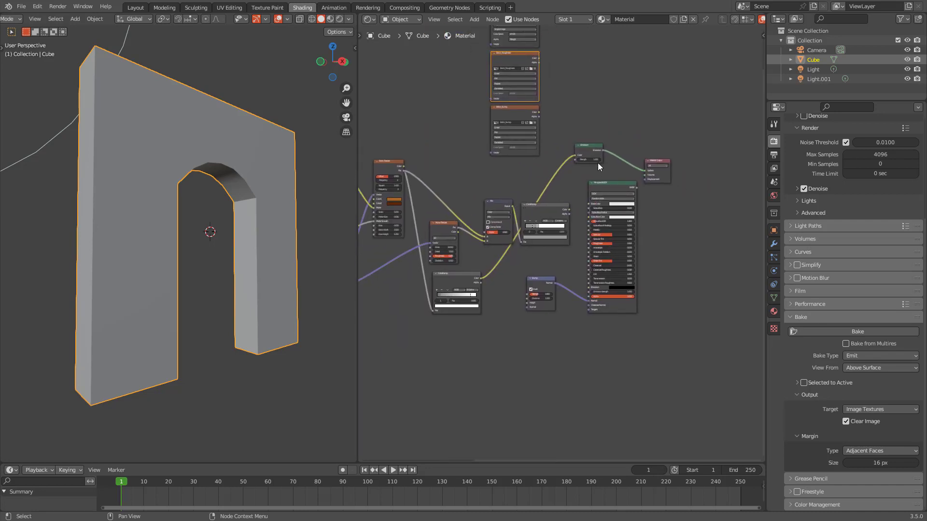
pyautogui.scroll(1, 435, 169)
pyautogui.moveTo(388, 161); pyautogui.dragTo(621, 259)
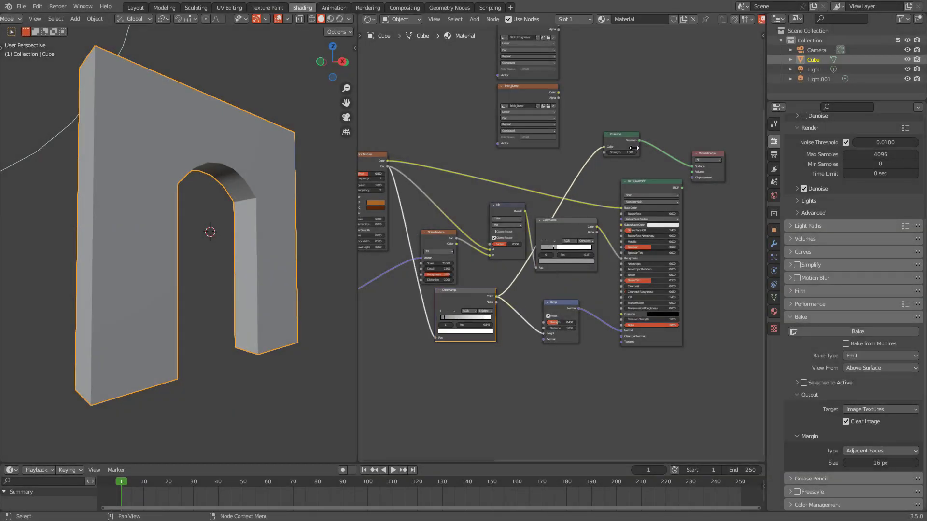
# Step: Connect the procedural Principled BSDF to the Material Output's Surface and delete the Emission node
pyautogui.click(630, 135)
pyautogui.moveTo(682, 188)
pyautogui.mouseDown()
pyautogui.moveTo(692, 166)
pyautogui.moveTo(733, 192)
pyautogui.mouseUp()
pyautogui.click(623, 137)
pyautogui.press('x')
pyautogui.moveTo(608, 158); pyautogui.dragTo(630, 102, button='middle')
# Step: Switch the 3D viewport to Rendered shading and frame the arch opening closely
pyautogui.press('z')
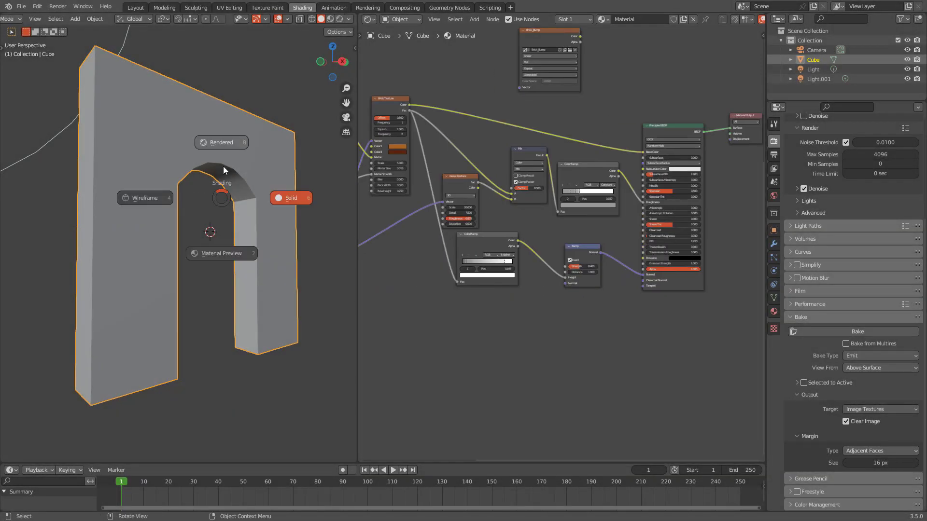
pyautogui.click(223, 156)
pyautogui.scroll(3, 255, 176)
pyautogui.scroll(-1, 255, 176)
pyautogui.keyDown('shift'); pyautogui.moveTo(255, 175); pyautogui.dragTo(250, 200, button='middle'); pyautogui.keyUp('shift')
# Step: Move the three baked image nodes below the procedural setup and place a duplicate of the Principled BSDF beside them
pyautogui.moveTo(506, 234); pyautogui.dragTo(573, 239, button='middle')
pyautogui.scroll(-10, 573, 238)
pyautogui.moveTo(541, 62); pyautogui.dragTo(577, 283)
pyautogui.scroll(10, 629, 317)
pyautogui.scroll(-5, 555, 190)
pyautogui.click(575, 119)
pyautogui.hotkey('shift', 'd')
pyautogui.click(580, 280)
pyautogui.scroll(10, 562, 274)
# Step: Link Brick_Color to Base Color and Brick_Roughness to Roughness on the duplicated Principled BSDF
pyautogui.moveTo(474, 140); pyautogui.dragTo(538, 184)
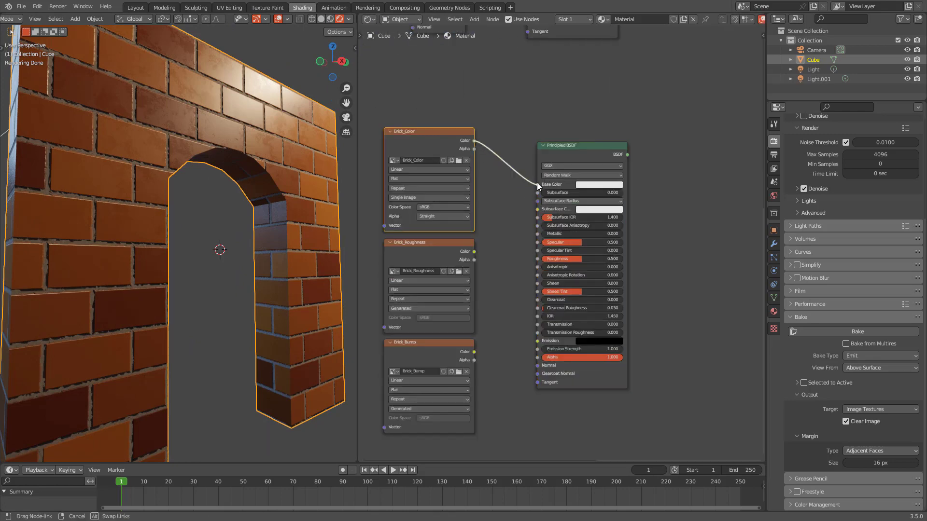
pyautogui.moveTo(474, 252); pyautogui.dragTo(538, 259)
pyautogui.moveTo(538, 264); pyautogui.dragTo(546, 157, button='middle')
# Step: Add a Bump node and link Brick_Bump's Color to its Height and its Normal to the duplicated Principled BSDF's Normal
pyautogui.moveTo(447, 241); pyautogui.dragTo(400, 255)
pyautogui.moveTo(475, 287); pyautogui.dragTo(516, 226, button='middle')
pyautogui.hotkey('shift', 'a')
pyautogui.click(601, 258)
pyautogui.click(527, 225)
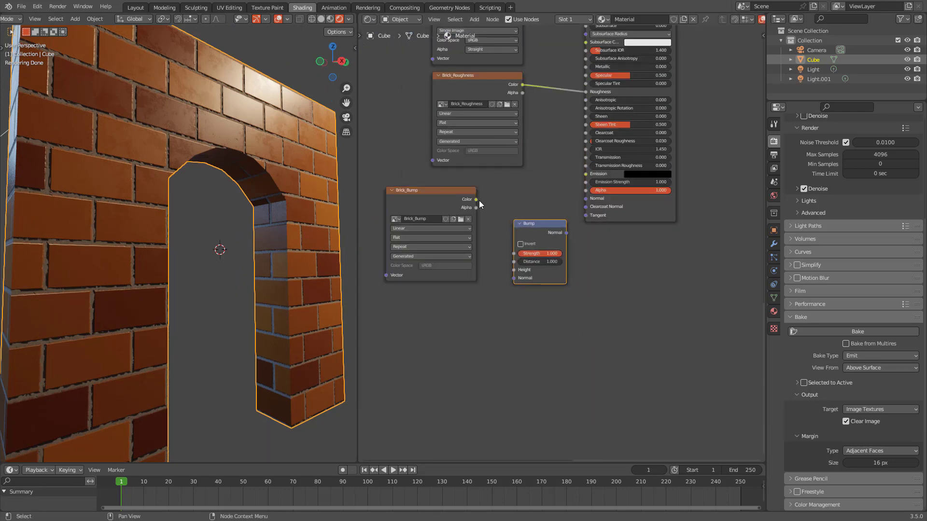
pyautogui.moveTo(476, 200); pyautogui.dragTo(514, 270)
pyautogui.moveTo(566, 233); pyautogui.dragTo(586, 199)
pyautogui.click(488, 97)
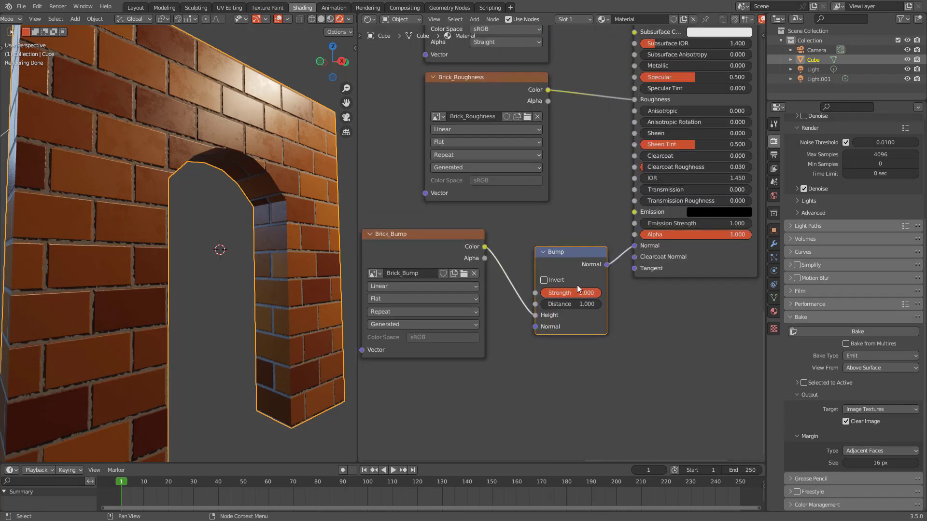
# Step: Enable Invert on the new Bump node and move it and the Brick_Bump node closer to the duplicated Principled BSDF
pyautogui.click(543, 280)
pyautogui.click(459, 241)
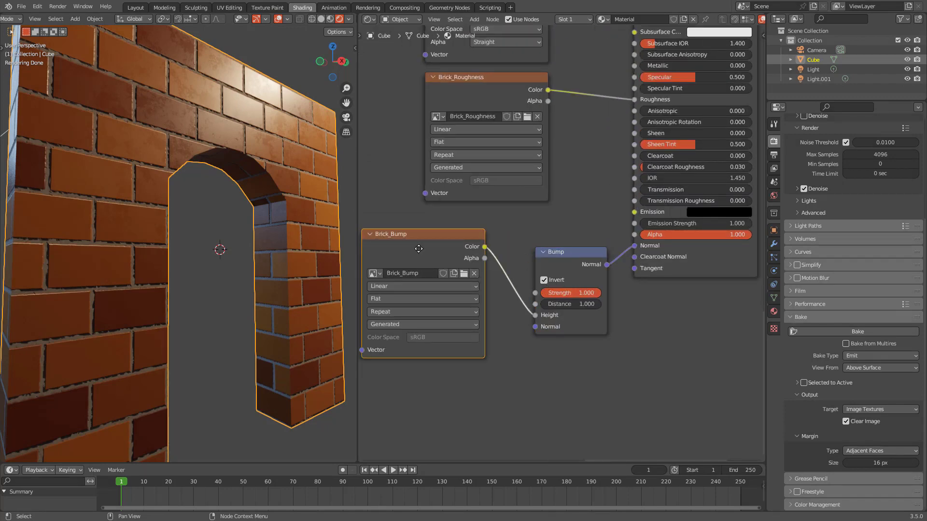
pyautogui.scroll(-2, 527, 198)
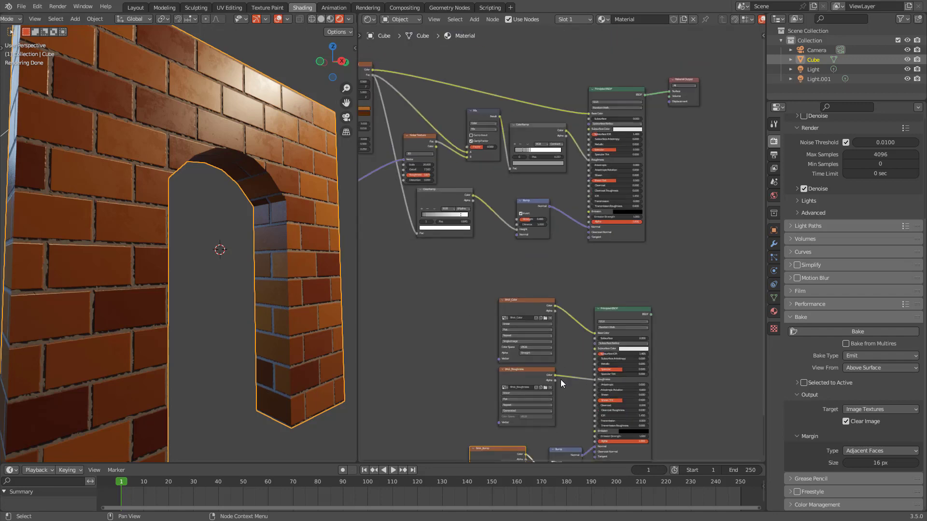
pyautogui.scroll(-2, 561, 380)
pyautogui.moveTo(515, 345); pyautogui.dragTo(548, 323, button='middle')
pyautogui.scroll(5, 536, 269)
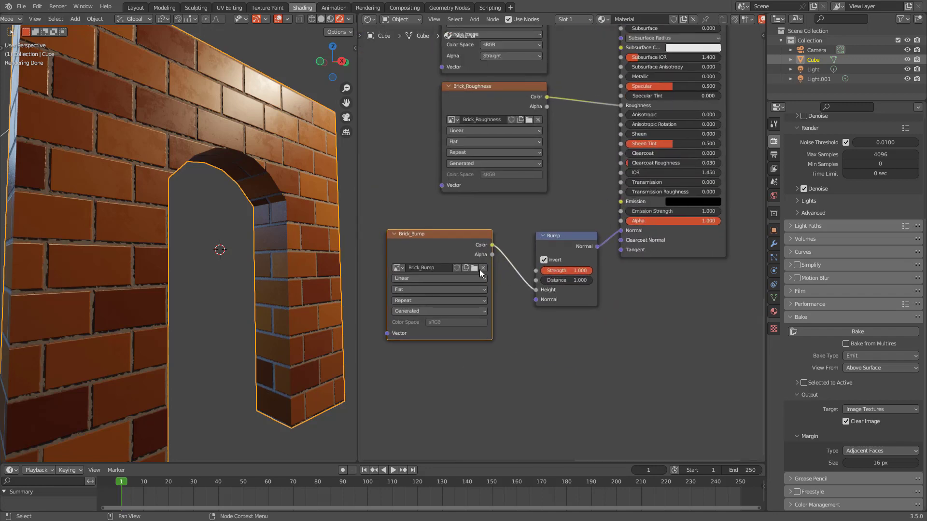
pyautogui.moveTo(471, 256); pyautogui.dragTo(483, 256)
pyautogui.moveTo(549, 256); pyautogui.dragTo(552, 246)
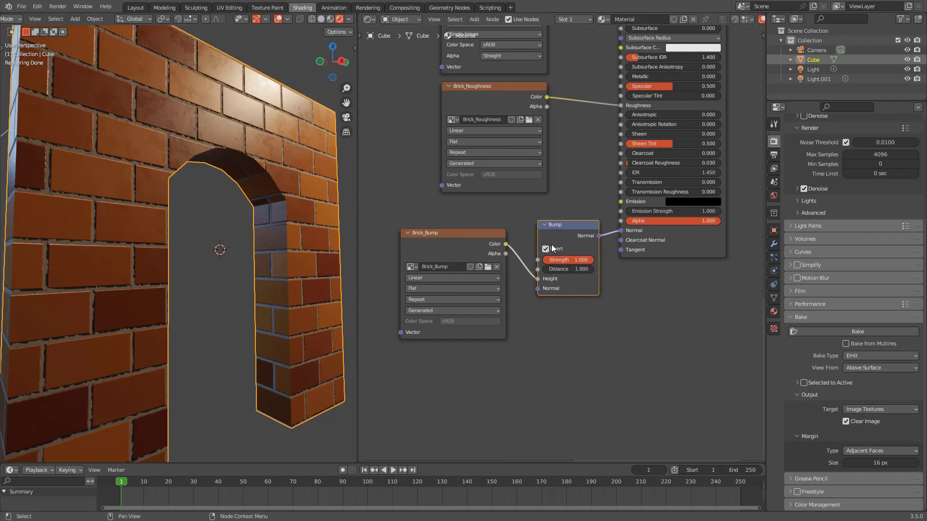
# Step: Shift the Brick_Color and Brick_Roughness image nodes together into line above Brick_Bump
pyautogui.moveTo(546, 139); pyautogui.dragTo(561, 320, button='middle')
pyautogui.moveTo(436, 202); pyautogui.dragTo(492, 325)
pyautogui.moveTo(489, 150); pyautogui.dragTo(439, 136)
pyautogui.scroll(-2, 566, 213)
pyautogui.click(544, 220)
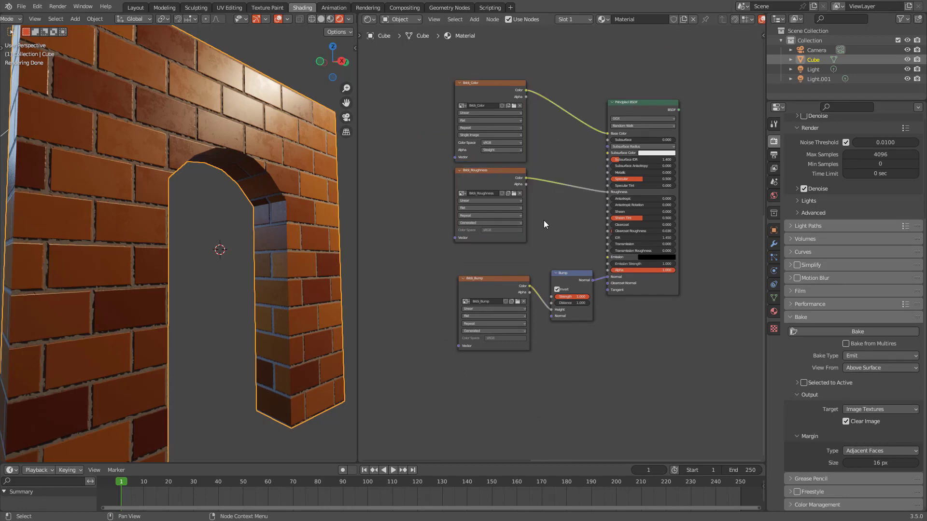
# Step: Examine the procedural and baked node setups, including the source settings of the Brick_Roughness and Brick_Bump image nodes
pyautogui.moveTo(545, 222); pyautogui.dragTo(472, 325, button='middle')
pyautogui.scroll(-4, 475, 319)
pyautogui.moveTo(560, 198); pyautogui.dragTo(543, 273, button='middle')
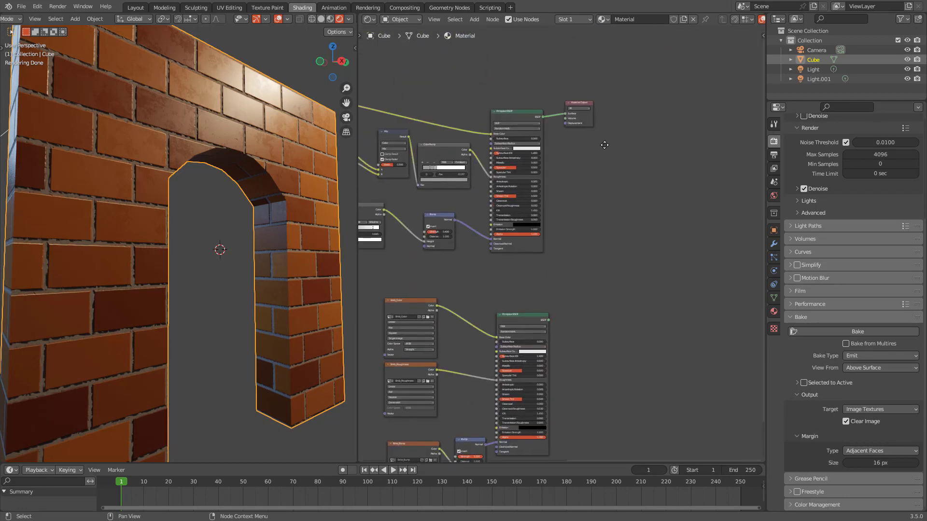
pyautogui.moveTo(605, 145); pyautogui.dragTo(643, 200, button='middle')
pyautogui.scroll(5, 546, 242)
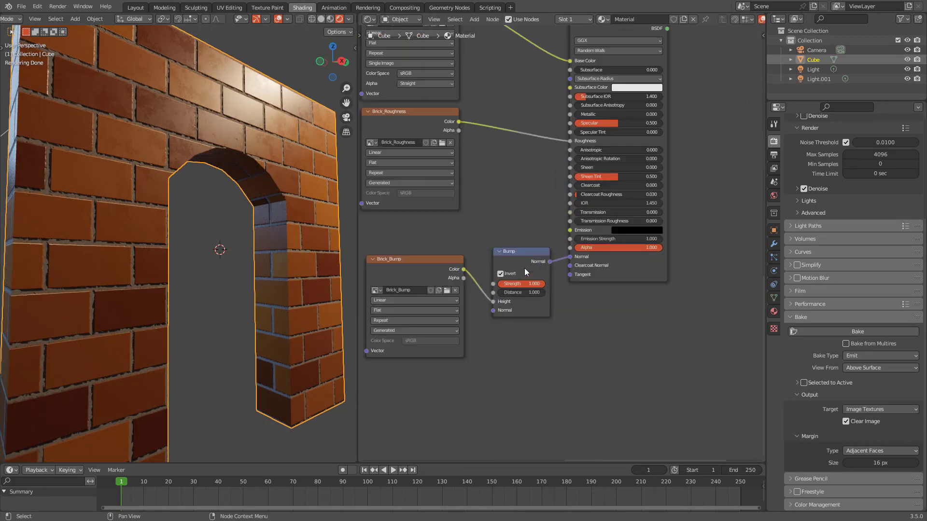
pyautogui.scroll(1, 524, 269)
pyautogui.moveTo(472, 224); pyautogui.dragTo(520, 177, button='middle')
pyautogui.moveTo(419, 156); pyautogui.dragTo(470, 253, button='middle')
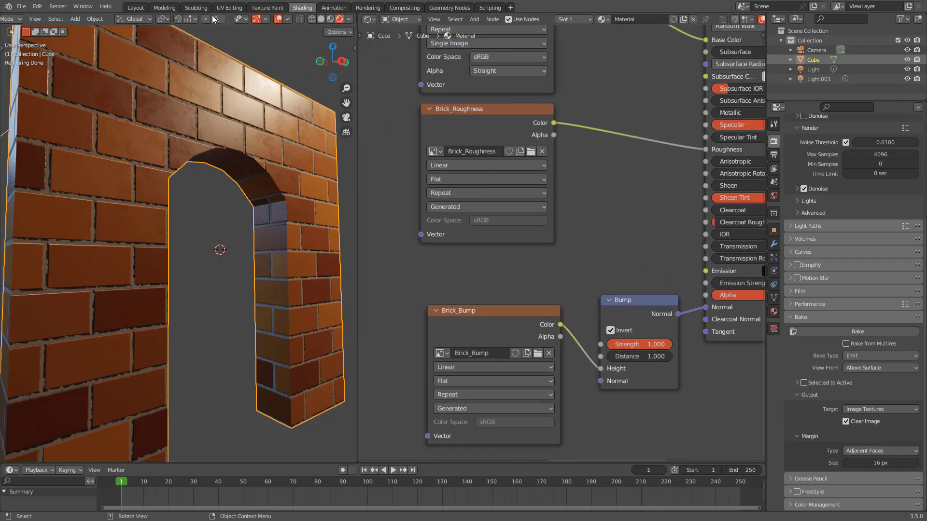
# Step: In the UV Editing workspace, save the Brick_Roughness image as Brick_Roughness.png in the Baked folder
pyautogui.click(445, 127)
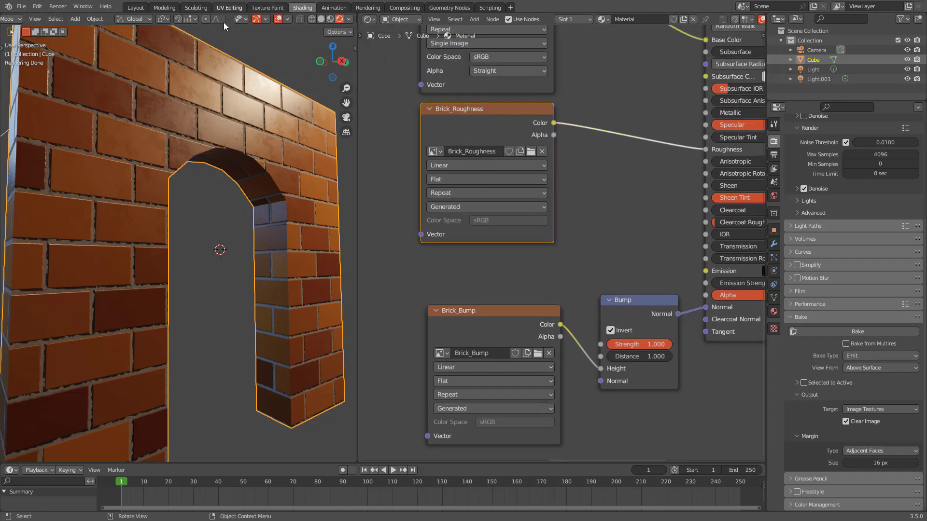
pyautogui.click(229, 7)
pyautogui.click(119, 19)
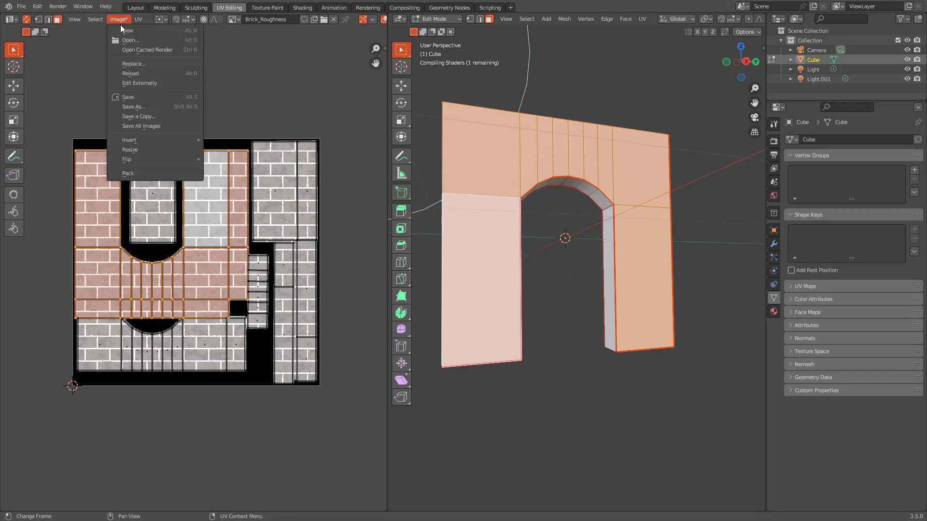
pyautogui.click(129, 98)
pyautogui.click(597, 386)
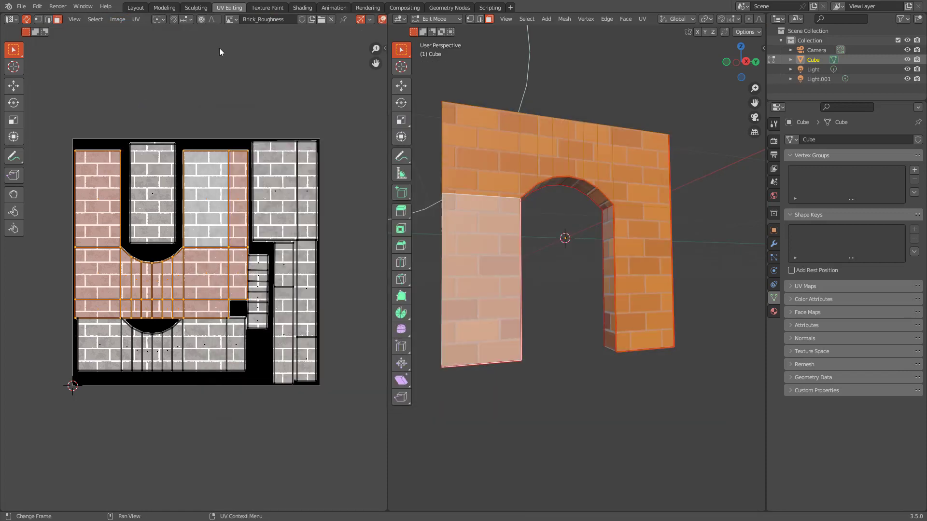
# Step: Display the Brick_Bump image and save it as Brick_Bump.png in the Baked folder
pyautogui.click(230, 21)
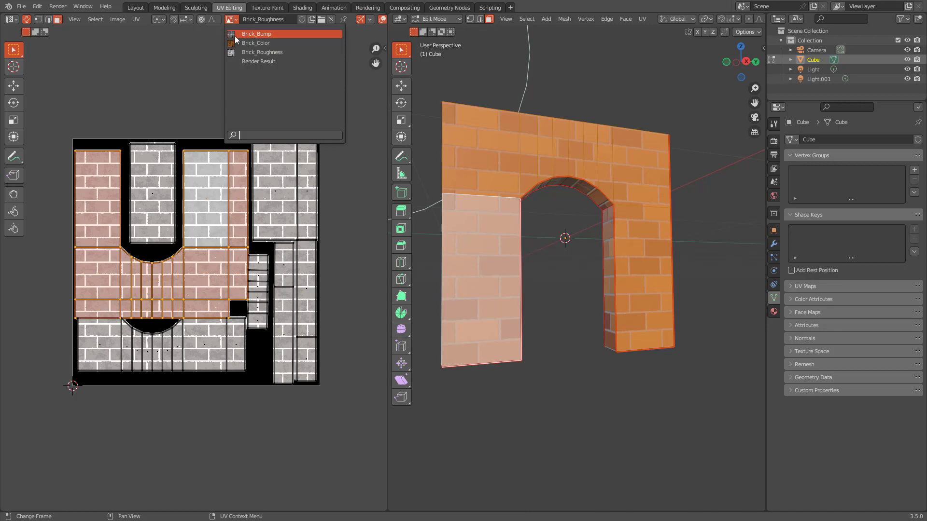
pyautogui.click(257, 34)
pyautogui.click(119, 19)
pyautogui.click(130, 97)
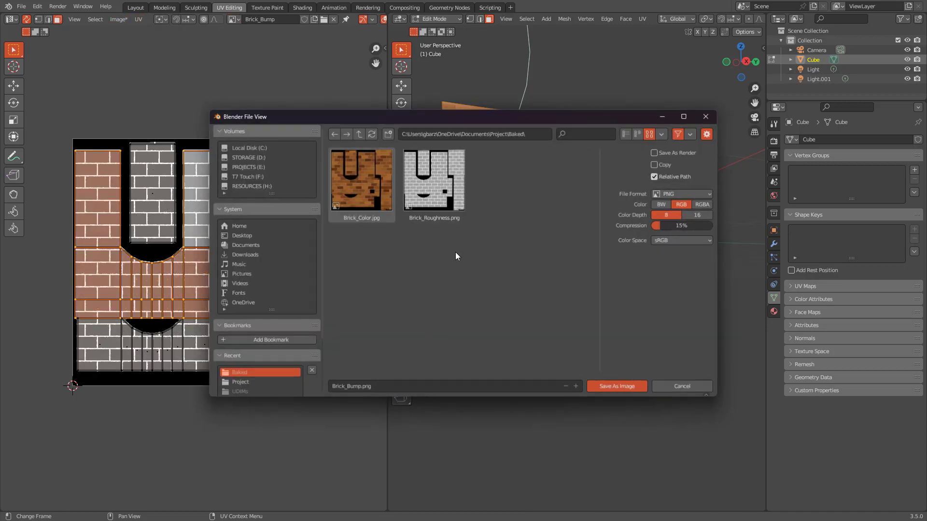
pyautogui.click(615, 385)
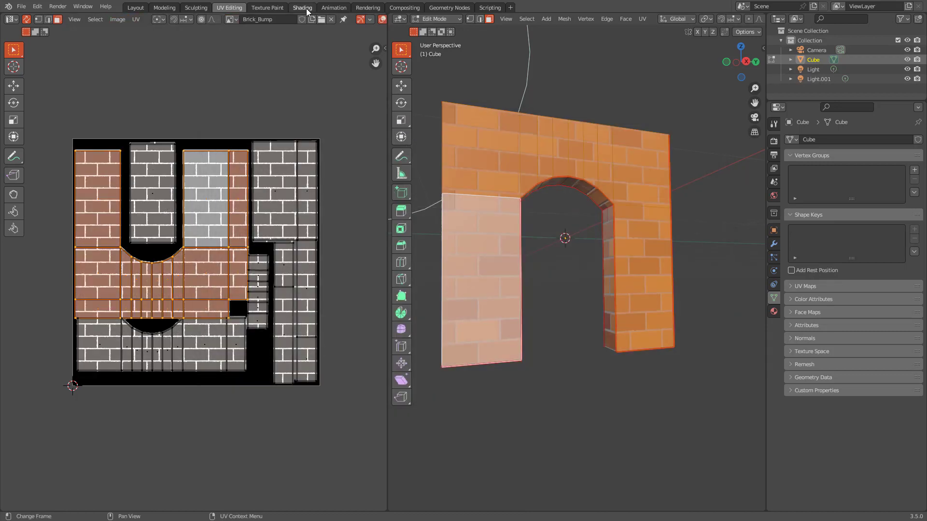
# Step: In the Shading workspace, move the Material Output down beside both setups and connect the baked Principled BSDF to its Surface
pyautogui.click(306, 12)
pyautogui.scroll(-5, 546, 247)
pyautogui.moveTo(691, 140)
pyautogui.mouseDown(button='middle')
pyautogui.moveTo(677, 107)
pyautogui.moveTo(612, 214)
pyautogui.mouseUp(button='middle')
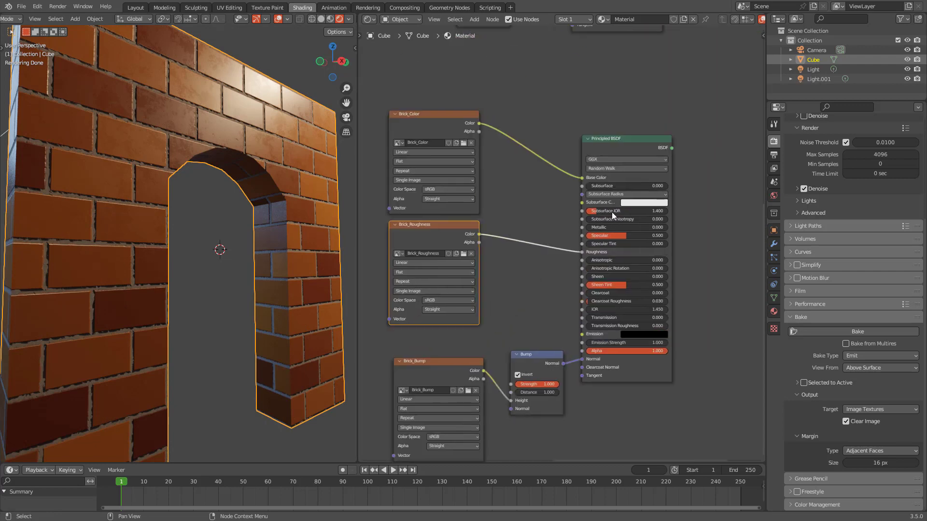
pyautogui.scroll(-7, 620, 206)
pyautogui.moveTo(656, 173); pyautogui.dragTo(606, 261, button='middle')
pyautogui.moveTo(672, 159); pyautogui.dragTo(695, 193)
pyautogui.scroll(5, 615, 262)
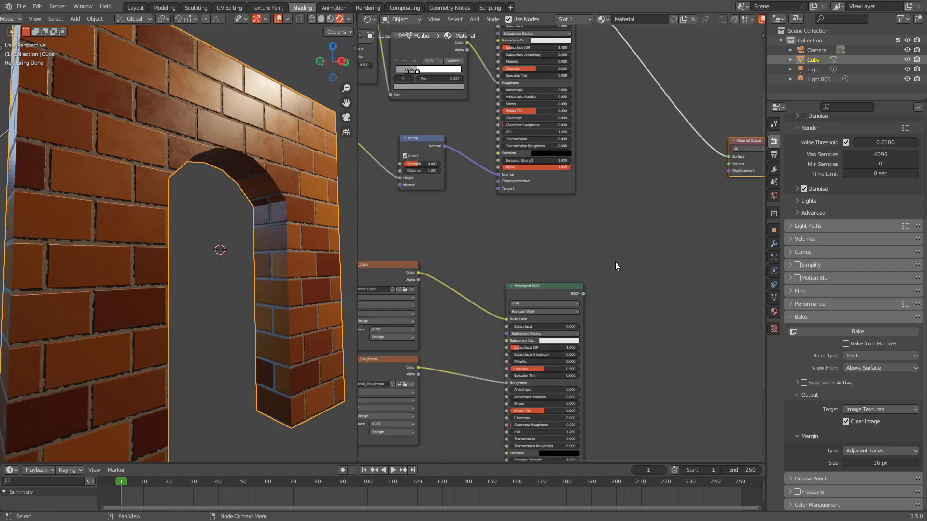
pyautogui.moveTo(615, 262); pyautogui.dragTo(623, 193, button='middle')
pyautogui.moveTo(597, 215); pyautogui.dragTo(742, 77)
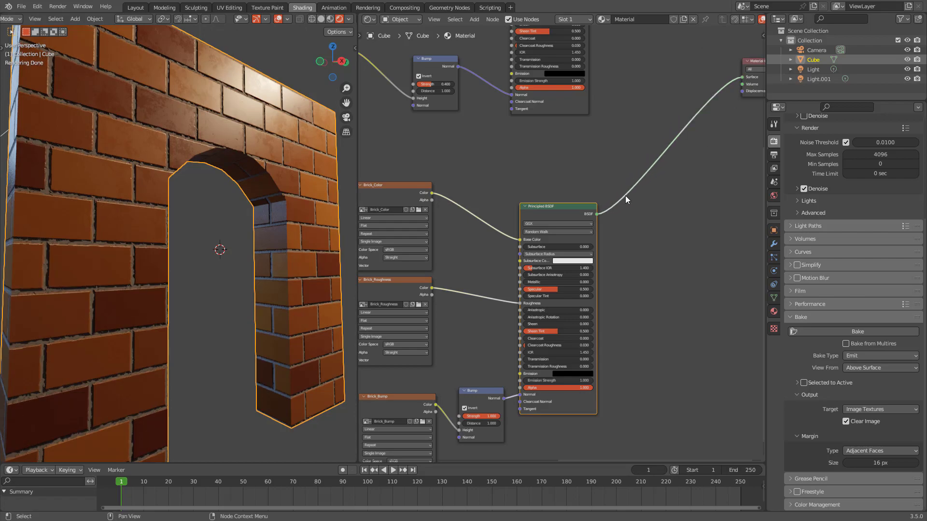
# Step: Set the Strength of the baked setup's Bump node to 0.4
pyautogui.moveTo(261, 214); pyautogui.dragTo(272, 199, button='middle')
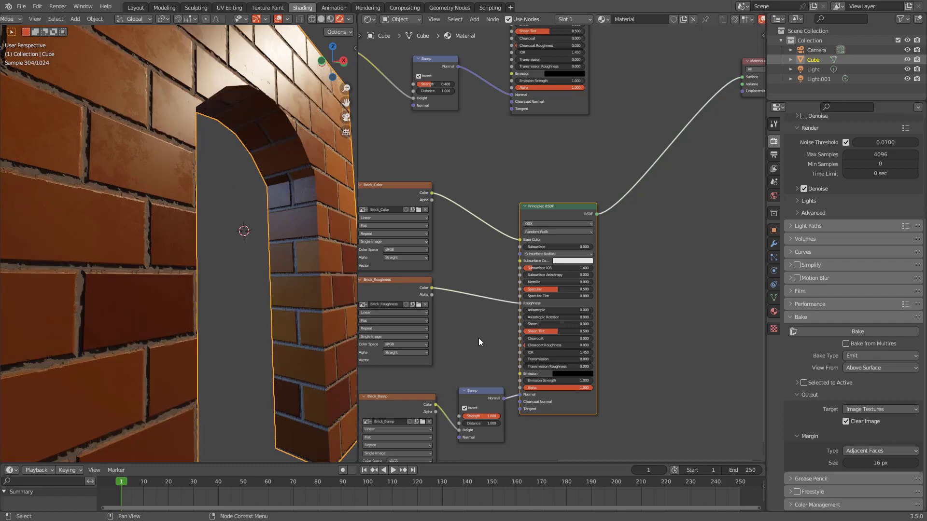
pyautogui.scroll(7, 483, 346)
pyautogui.moveTo(503, 425); pyautogui.dragTo(500, 266, button='middle')
pyautogui.doubleClick(483, 300)
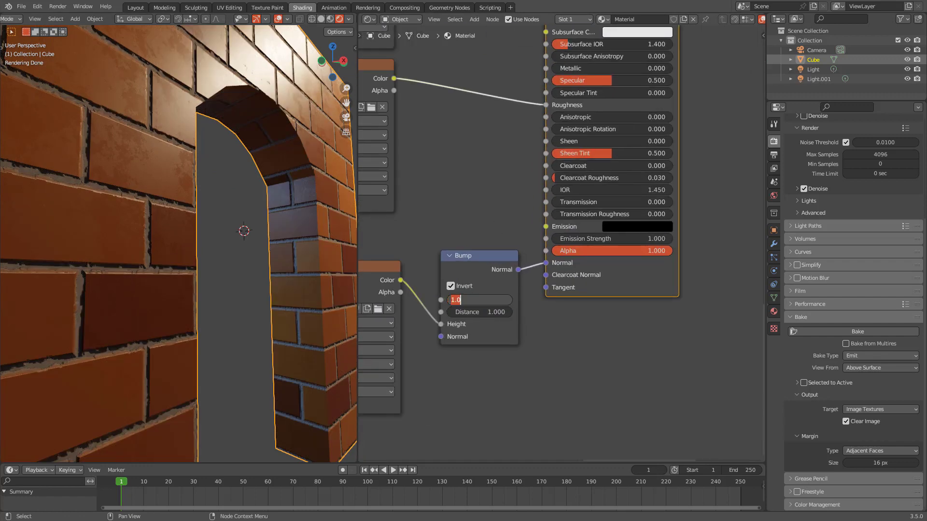
pyautogui.write('0.4')
pyautogui.press('Return')
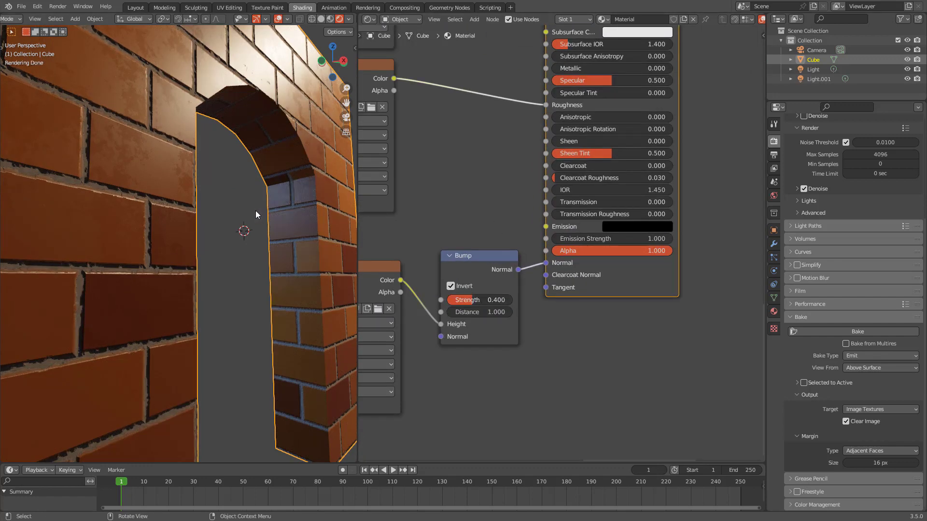
# Step: Inspect the baked brick material's surface and mortar joints around the arch in the rendered viewport
pyautogui.scroll(-6, 251, 199)
pyautogui.keyDown('shift'); pyautogui.moveTo(236, 163); pyautogui.dragTo(237, 207, button='middle'); pyautogui.keyUp('shift')
pyautogui.scroll(6, 237, 207)
pyautogui.scroll(-4, 270, 159)
pyautogui.keyDown('shift'); pyautogui.moveTo(271, 158); pyautogui.dragTo(251, 187, button='middle'); pyautogui.keyUp('shift')
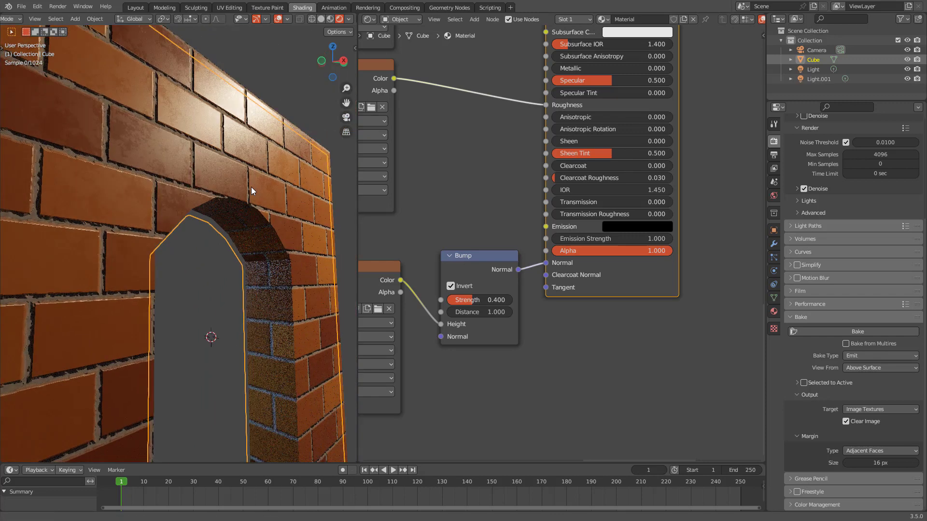
pyautogui.scroll(1, 251, 187)
pyautogui.scroll(-9, 621, 126)
# Step: Compare both materials by alternating the Material Output's Surface link between the procedural and baked Principled BSDFs, ending on the baked one
pyautogui.moveTo(644, 111); pyautogui.dragTo(582, 307, button='middle')
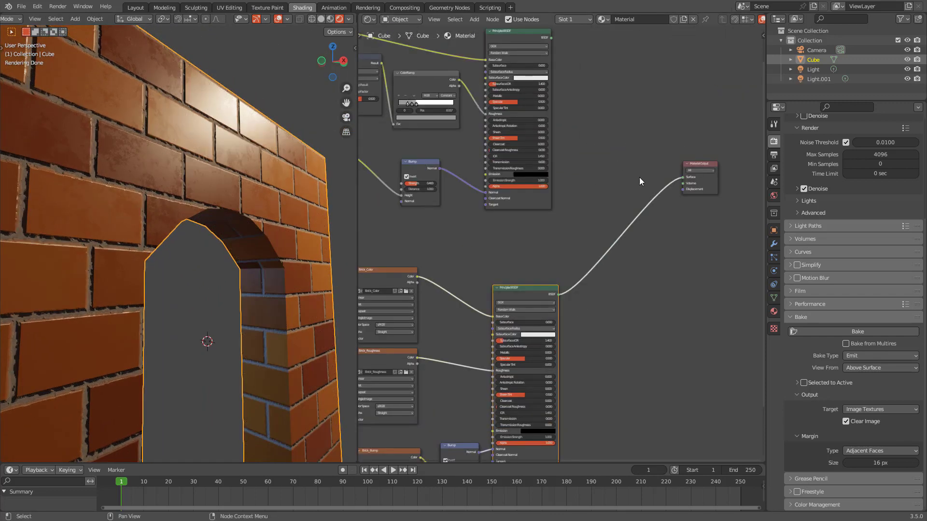
pyautogui.moveTo(639, 178); pyautogui.dragTo(626, 194, button='middle')
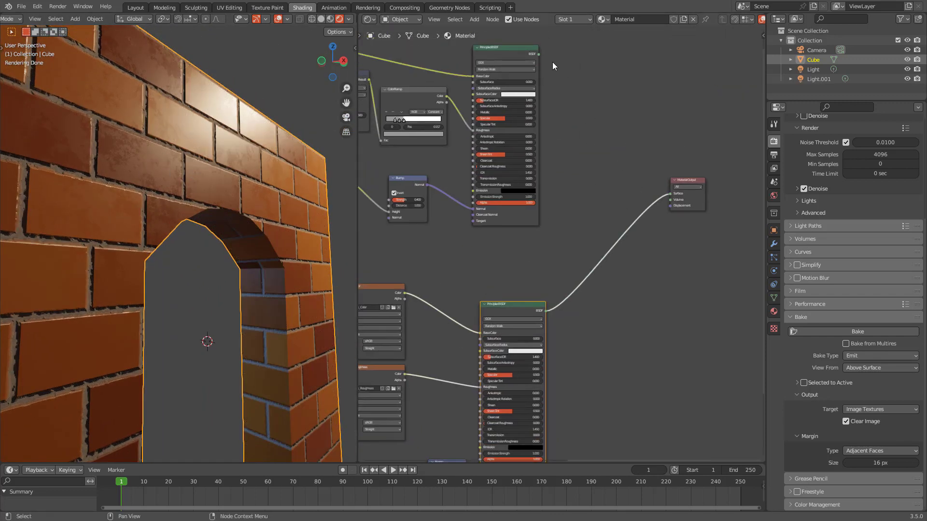
pyautogui.moveTo(538, 53); pyautogui.dragTo(667, 193)
pyautogui.click(543, 314)
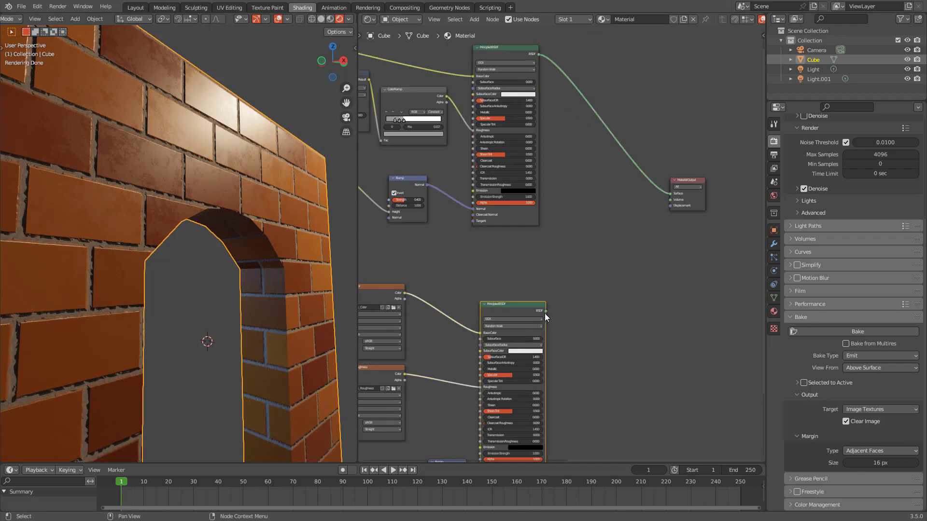
pyautogui.moveTo(545, 312); pyautogui.dragTo(672, 198)
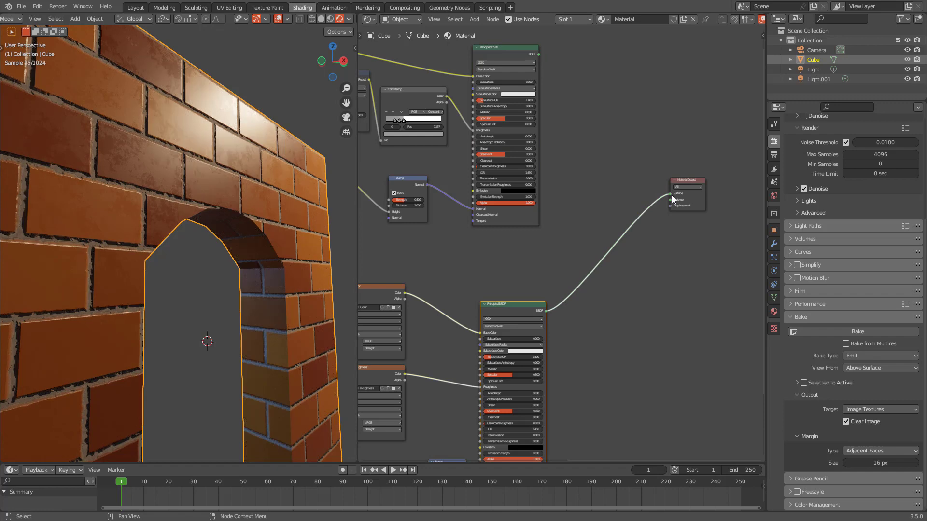
pyautogui.moveTo(538, 54); pyautogui.dragTo(671, 195)
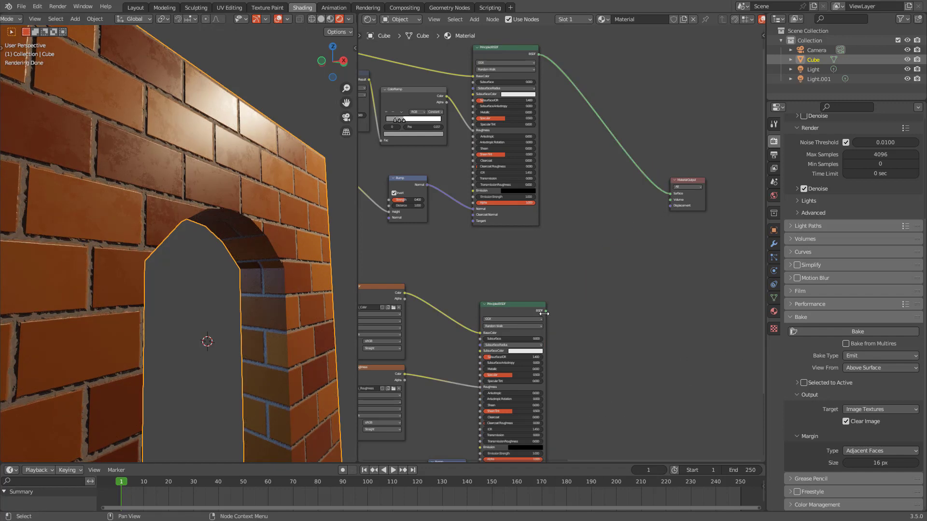
pyautogui.moveTo(545, 314); pyautogui.dragTo(670, 194)
# Step: Select all nodes of the procedural brick setup and move them up, away from the baked setup
pyautogui.scroll(-3, 587, 213)
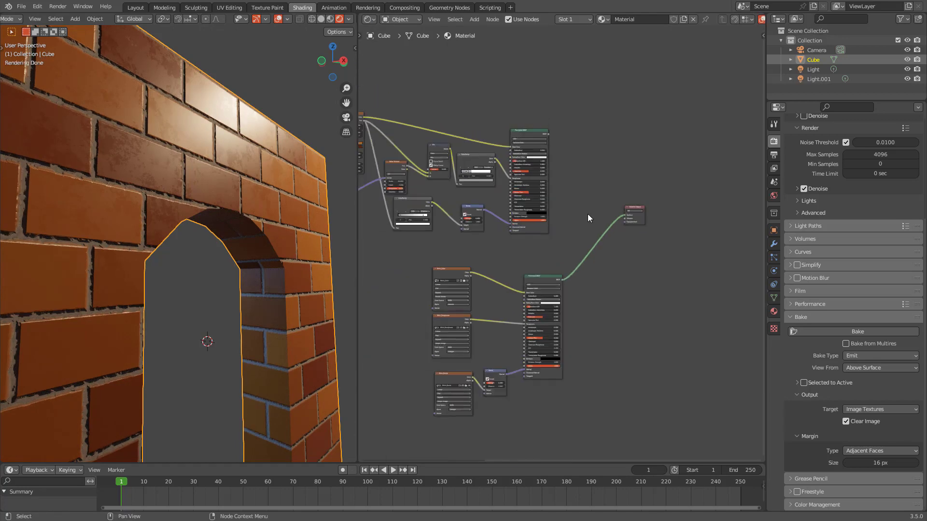
pyautogui.scroll(-4, 566, 251)
pyautogui.moveTo(380, 140); pyautogui.dragTo(418, 143, button='middle')
pyautogui.moveTo(414, 128); pyautogui.dragTo(583, 245)
pyautogui.moveTo(586, 187); pyautogui.dragTo(574, 154)
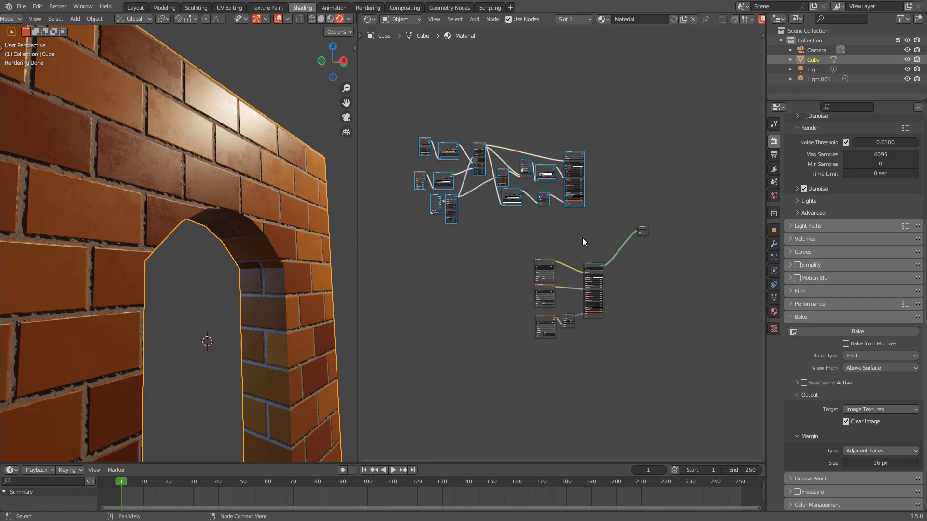
# Step: Select the baked color, roughness and bump image texture nodes together, and clear the selection
pyautogui.scroll(3, 583, 242)
pyautogui.moveTo(492, 234); pyautogui.dragTo(459, 153, button='middle')
pyautogui.moveTo(459, 153); pyautogui.dragTo(505, 340)
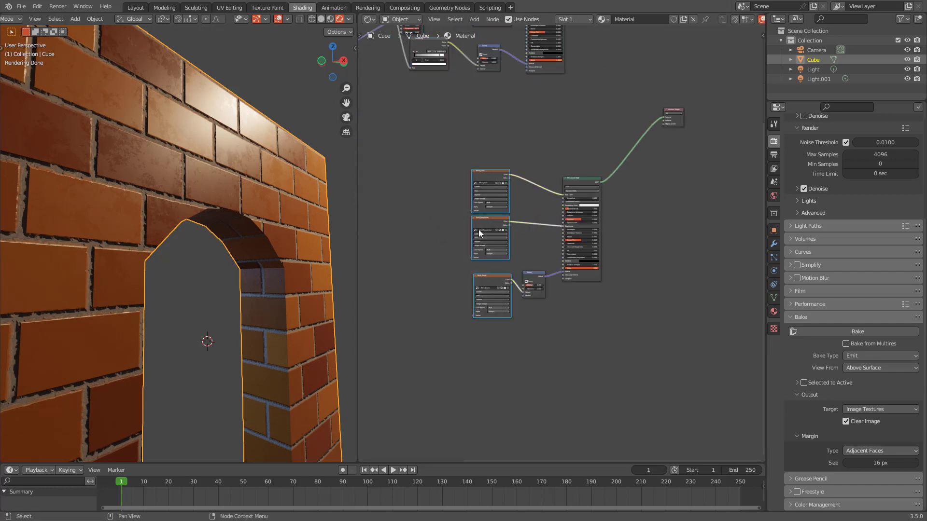
pyautogui.moveTo(448, 144); pyautogui.dragTo(506, 341)
pyautogui.click(540, 166)
# Step: Tidy the baked setup by spacing the roughness image node between the color and bump nodes and placing the Material Output beside the Principled BSDF
pyautogui.scroll(1, 537, 213)
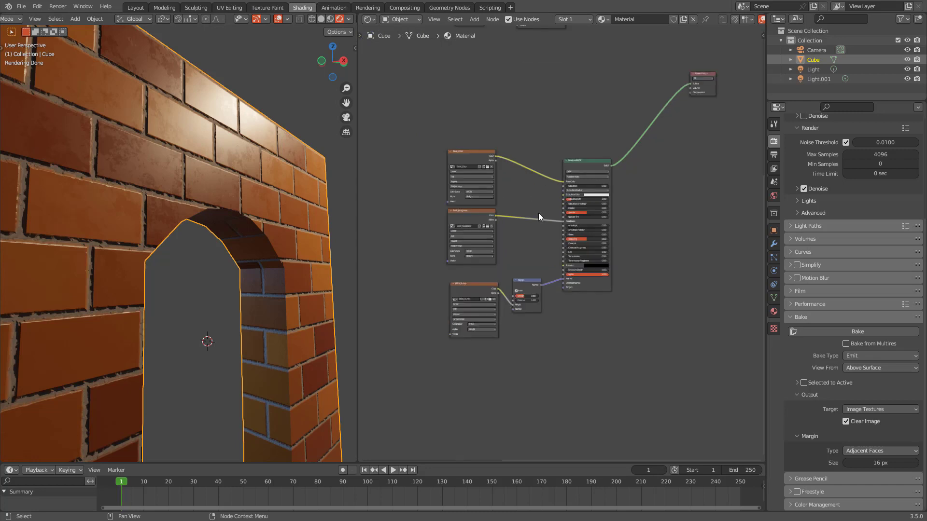
pyautogui.moveTo(476, 212); pyautogui.dragTo(477, 220)
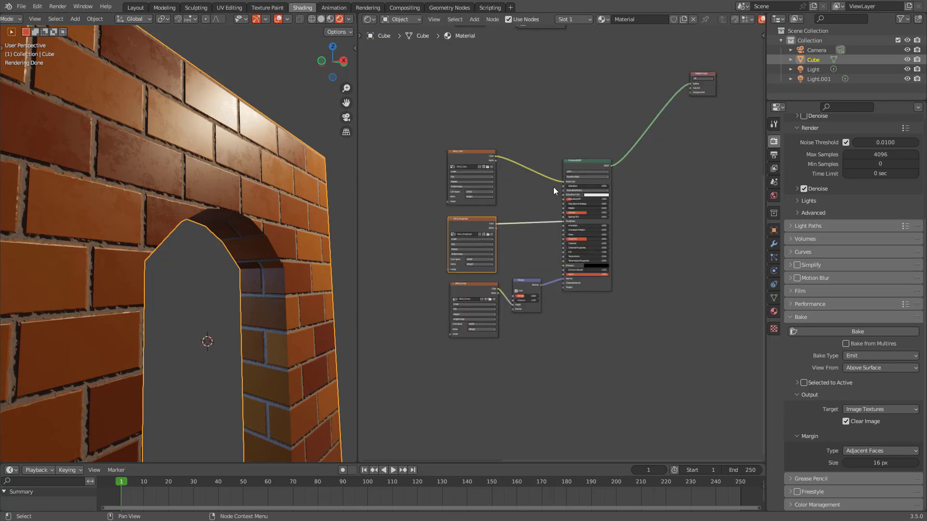
pyautogui.moveTo(706, 89); pyautogui.dragTo(653, 186)
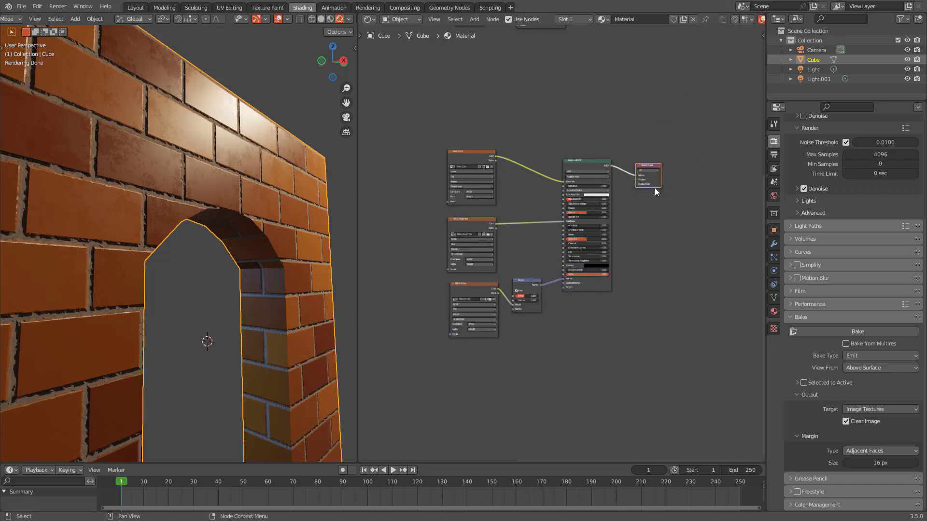
pyautogui.scroll(2, 575, 234)
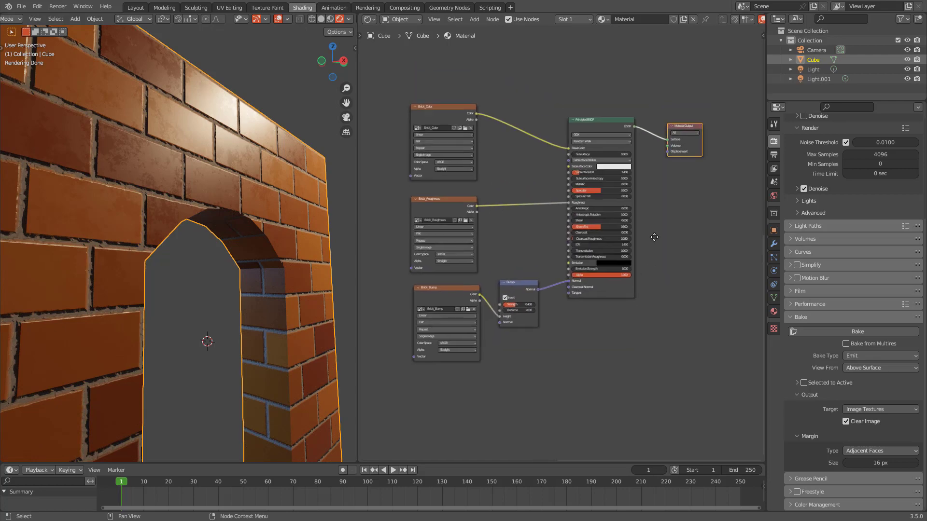
pyautogui.moveTo(687, 172); pyautogui.dragTo(679, 163)
pyautogui.moveTo(309, 219); pyautogui.dragTo(253, 189, button='middle')
pyautogui.moveTo(253, 190); pyautogui.dragTo(250, 181, button='middle')
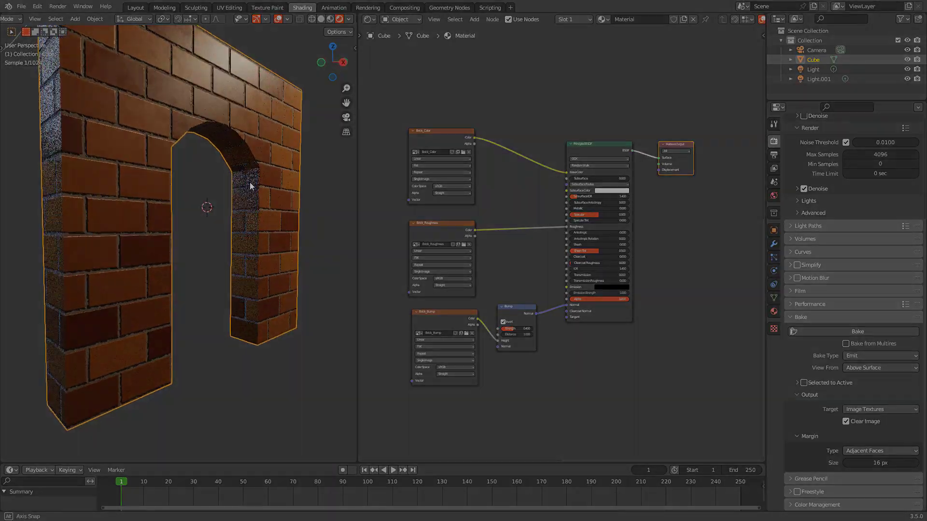